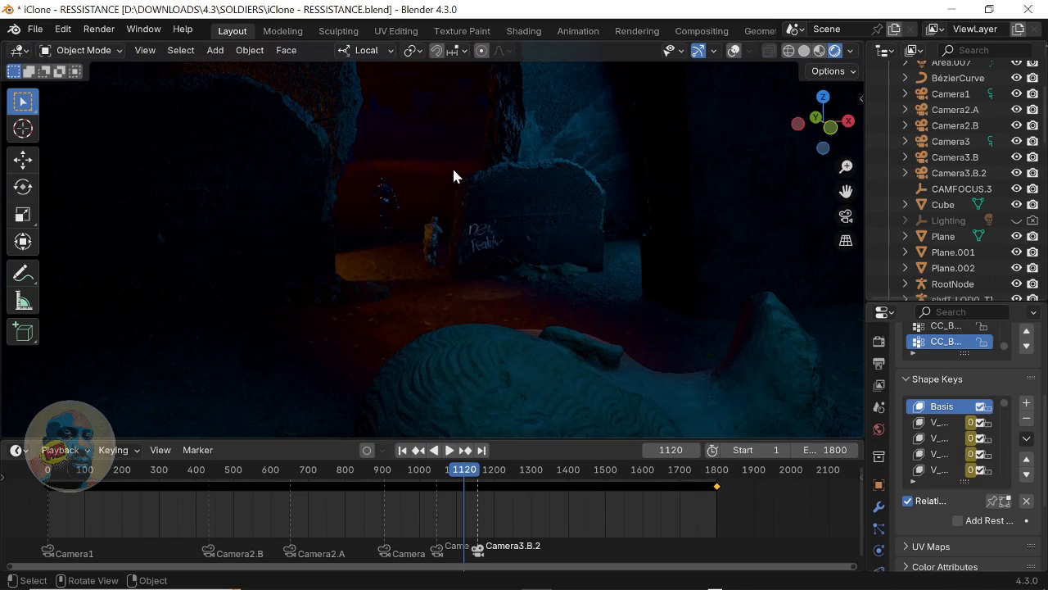
# Scrub and play back the timeline to review the soldiers' animation around the fallen statue head in the rendered scene.
pyautogui.moveTo(434, 164); pyautogui.dragTo(432, 174, button='middle')
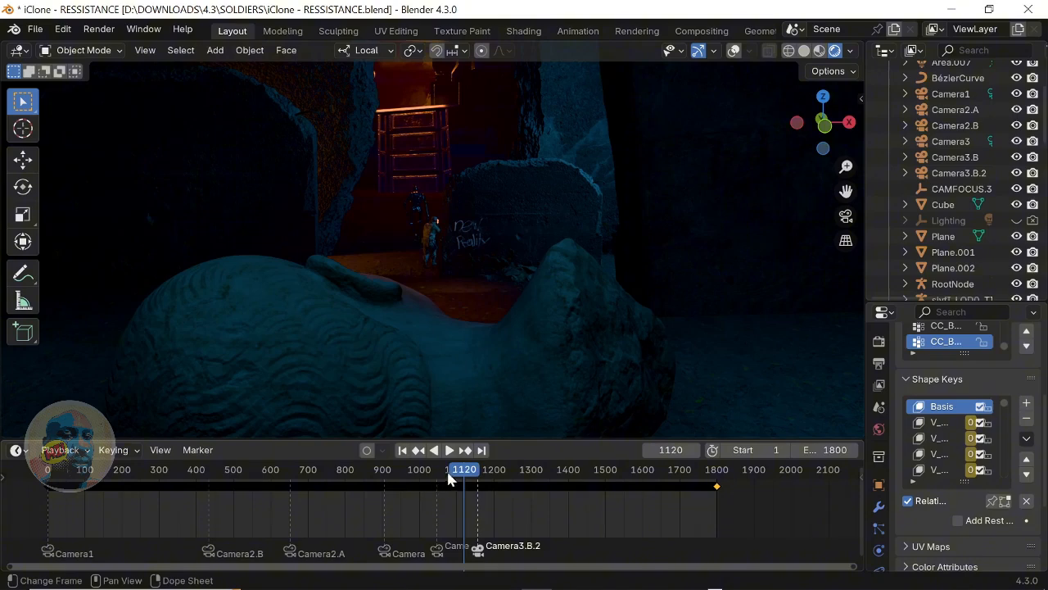
pyautogui.moveTo(447, 473); pyautogui.dragTo(416, 472)
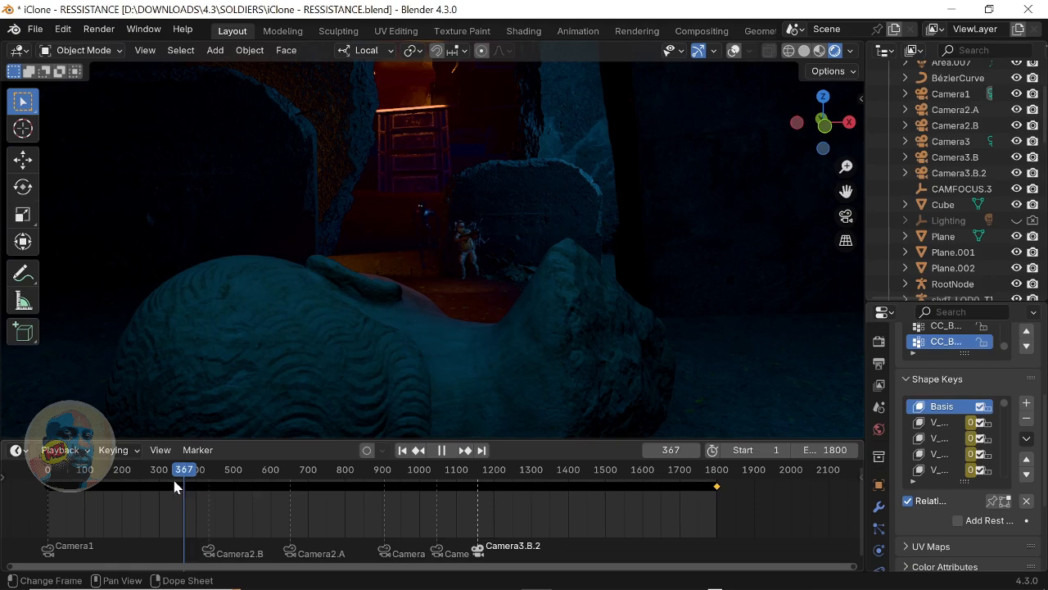
pyautogui.press('space')
pyautogui.hotkey('shift', 'ctrl', 'space')
pyautogui.moveTo(151, 455); pyautogui.dragTo(182, 461)
pyautogui.press('space')
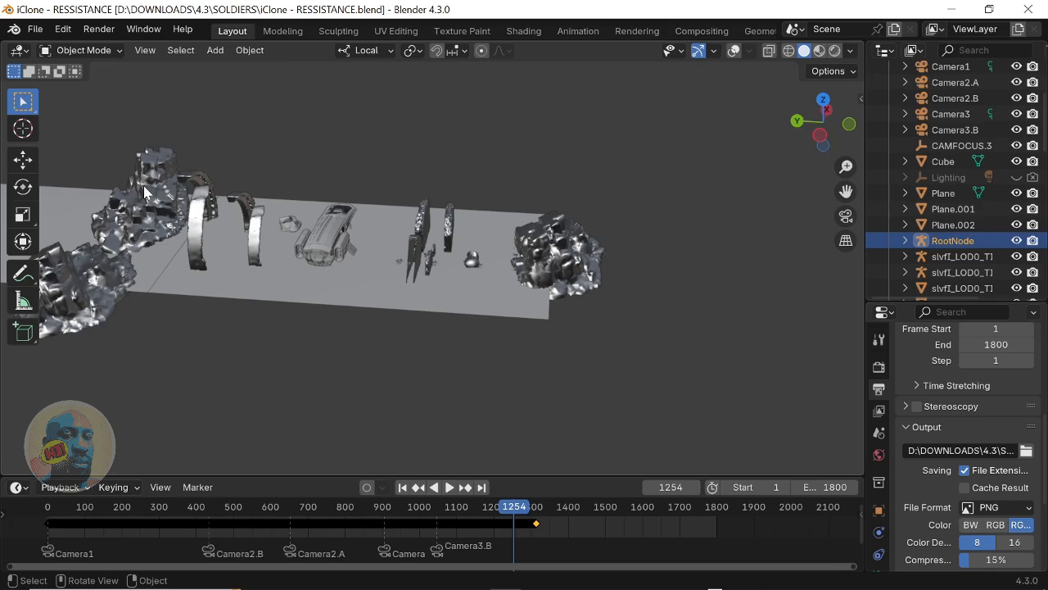
# Select the large rock formation at the far end of the ground plane and turn on the viewport overlays.
pyautogui.click(549, 244)
pyautogui.click(733, 50)
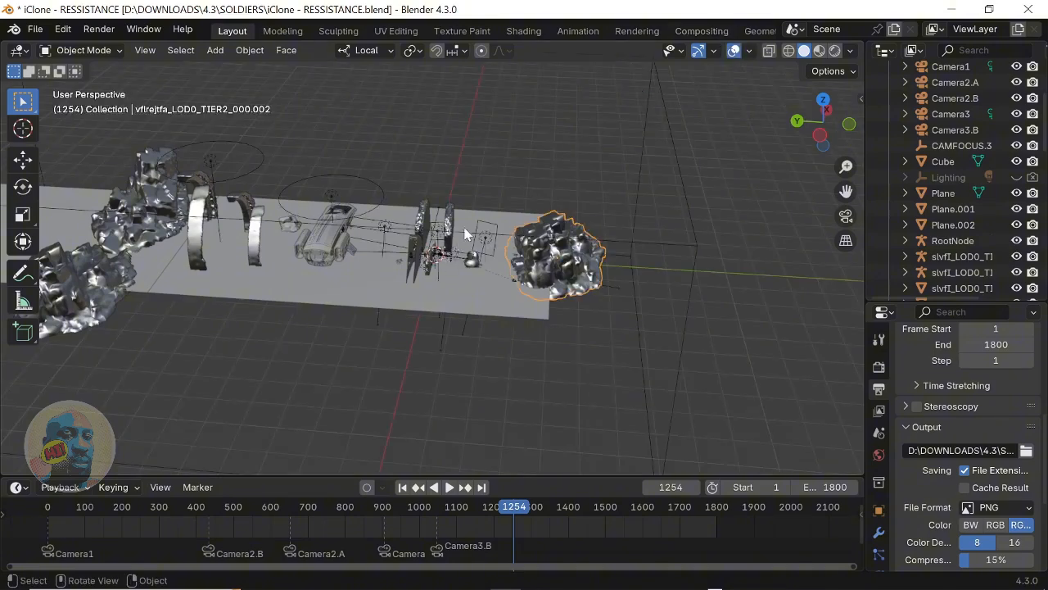
pyautogui.moveTo(466, 238); pyautogui.dragTo(521, 239, button='middle')
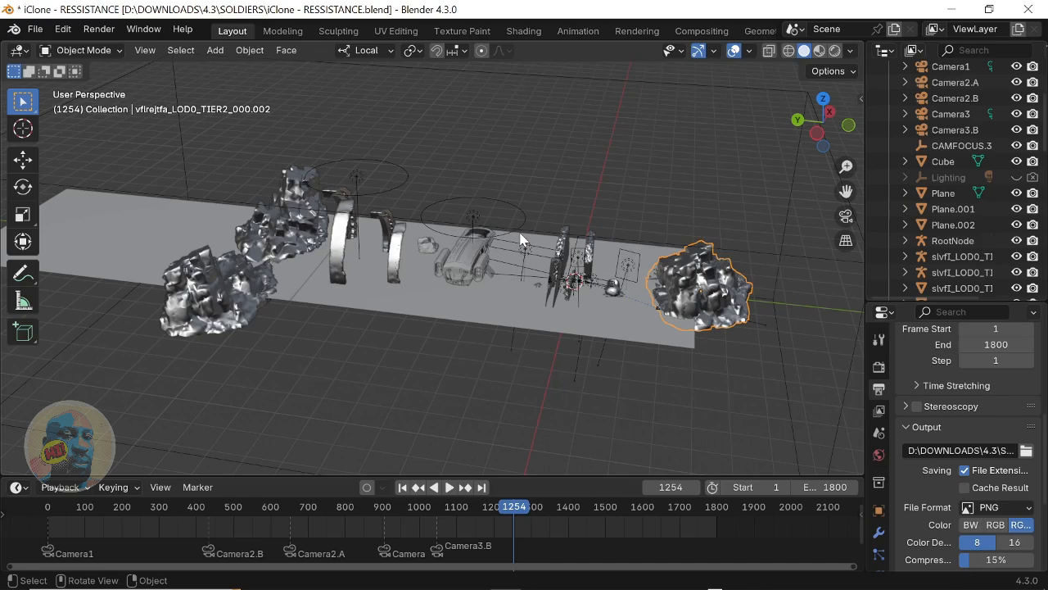
pyautogui.moveTo(521, 238); pyautogui.dragTo(437, 218, button='middle')
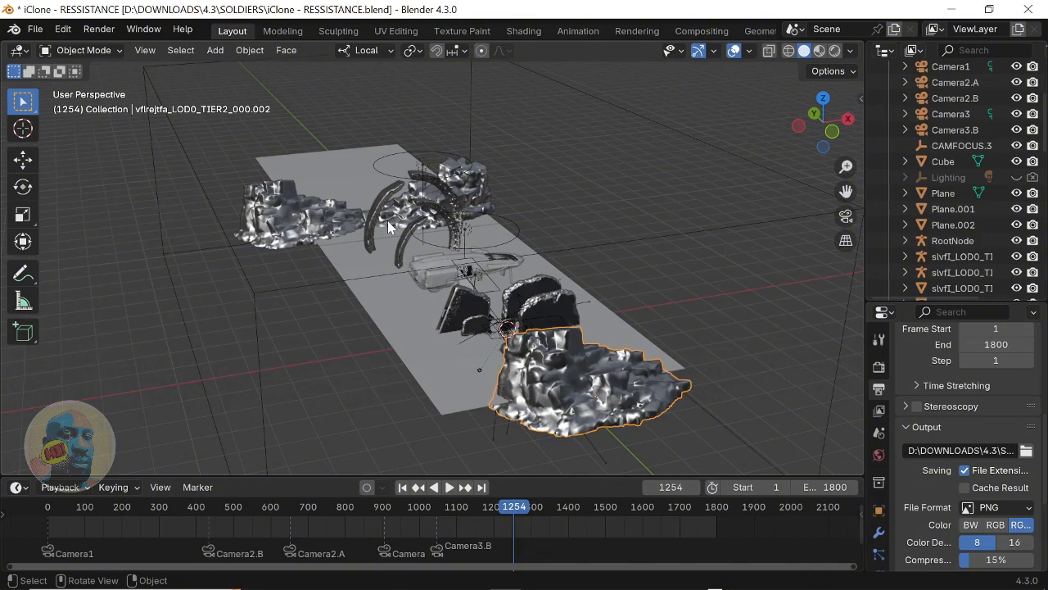
# Select the ship's turbines and examine the ship, the arches and the rock formations from several sides.
pyautogui.moveTo(388, 221); pyautogui.dragTo(452, 255, button='middle')
pyautogui.scroll(4, 452, 255)
pyautogui.click(452, 254)
pyautogui.scroll(-5, 452, 255)
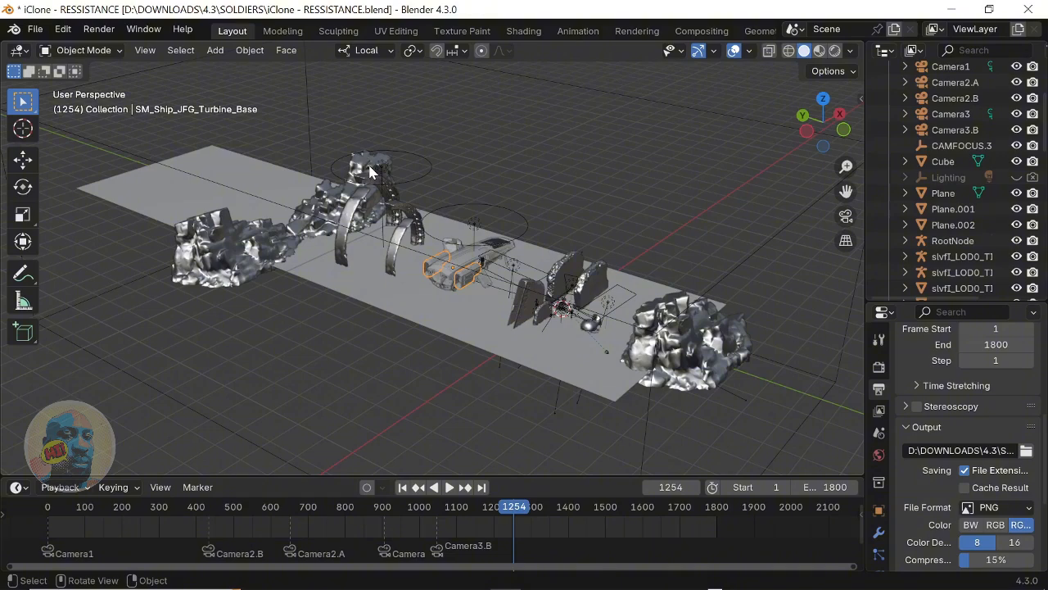
pyautogui.moveTo(537, 247); pyautogui.dragTo(600, 255, button='middle')
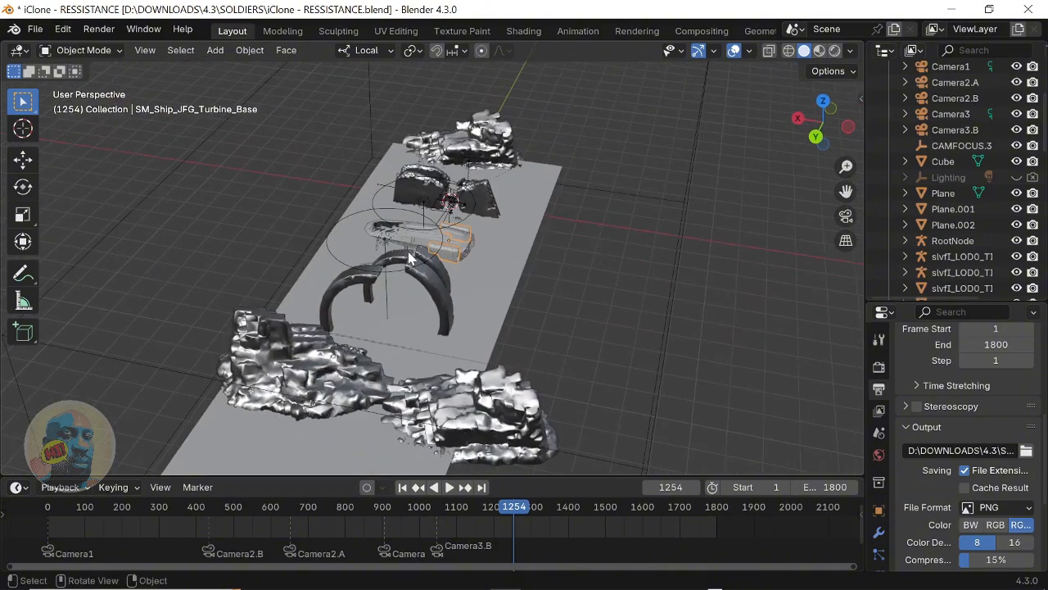
pyautogui.scroll(3, 413, 280)
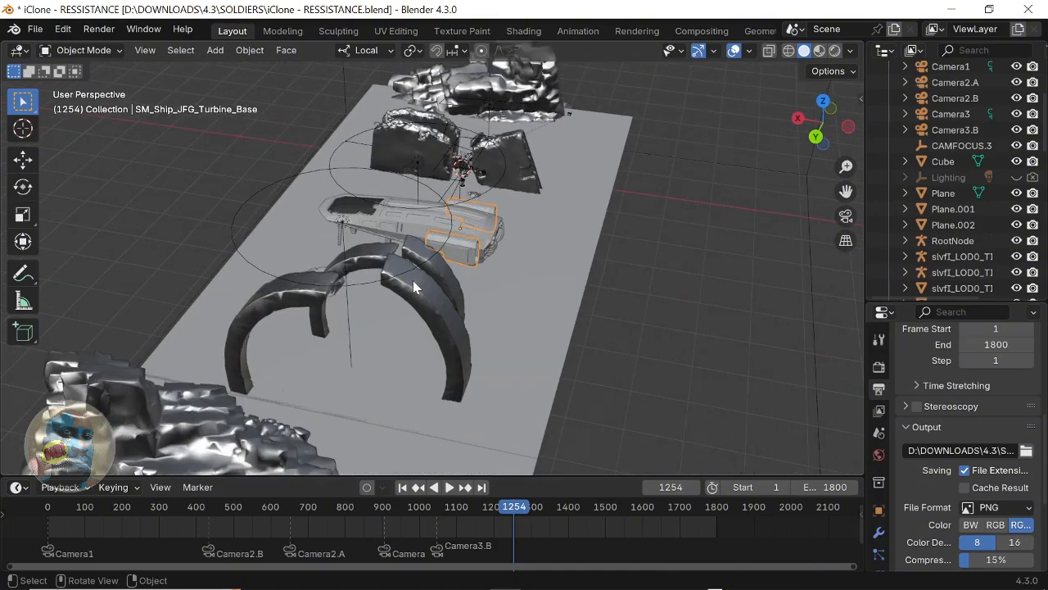
pyautogui.moveTo(412, 280); pyautogui.dragTo(408, 249, button='middle')
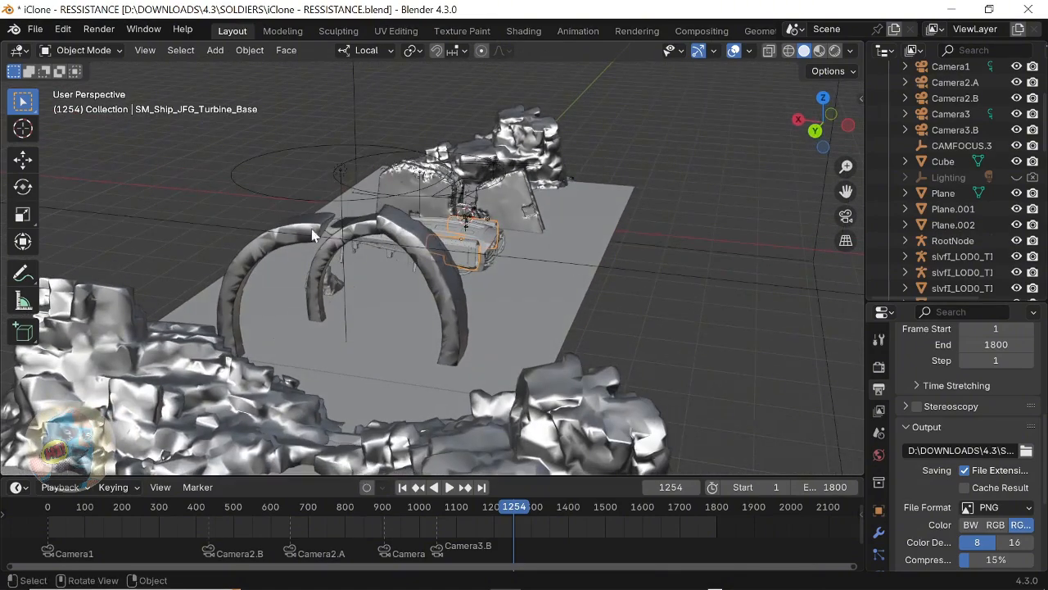
pyautogui.moveTo(305, 230); pyautogui.dragTo(476, 253, button='middle')
pyautogui.scroll(5, 477, 253)
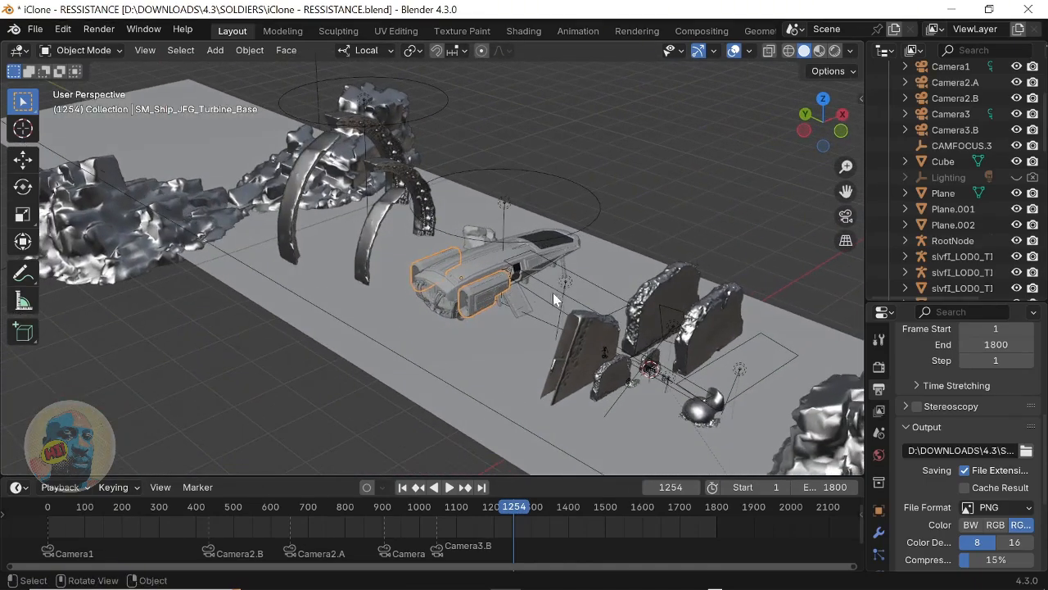
pyautogui.moveTo(400, 283); pyautogui.dragTo(384, 246, button='middle')
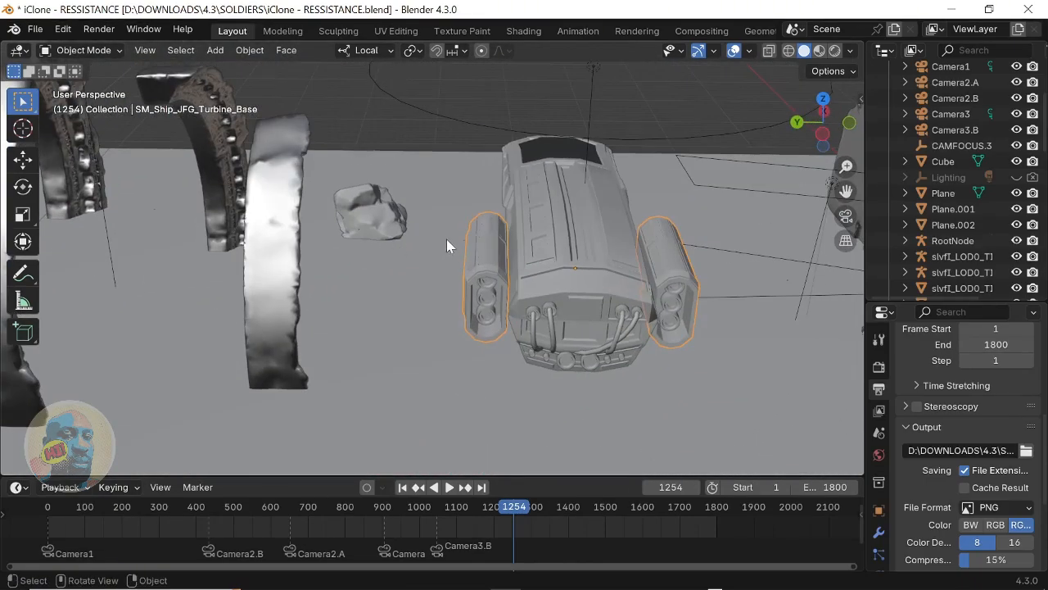
pyautogui.moveTo(447, 241); pyautogui.dragTo(268, 175, button='middle')
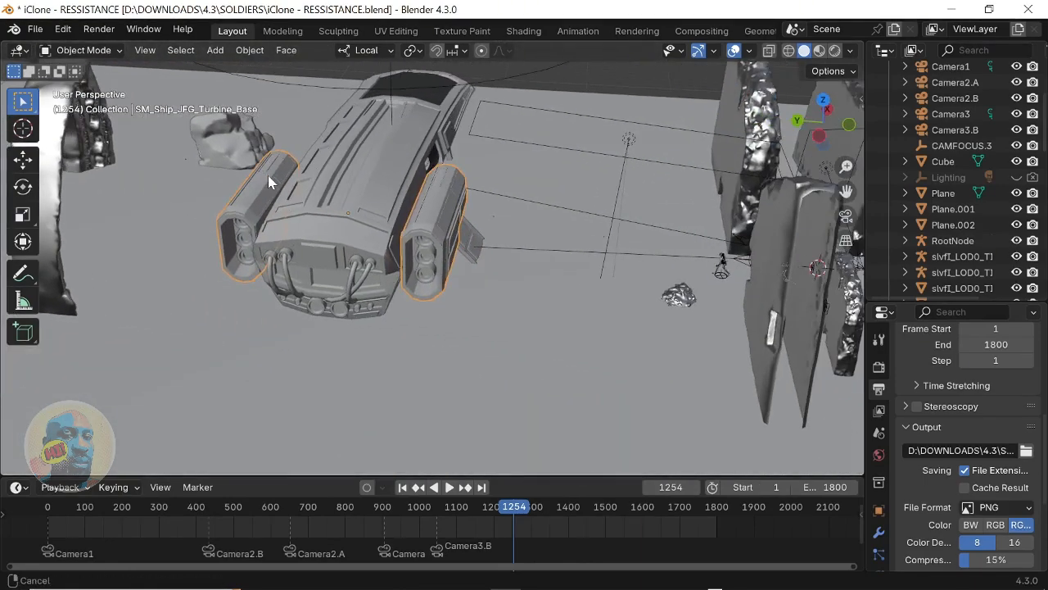
pyautogui.scroll(-3, 298, 186)
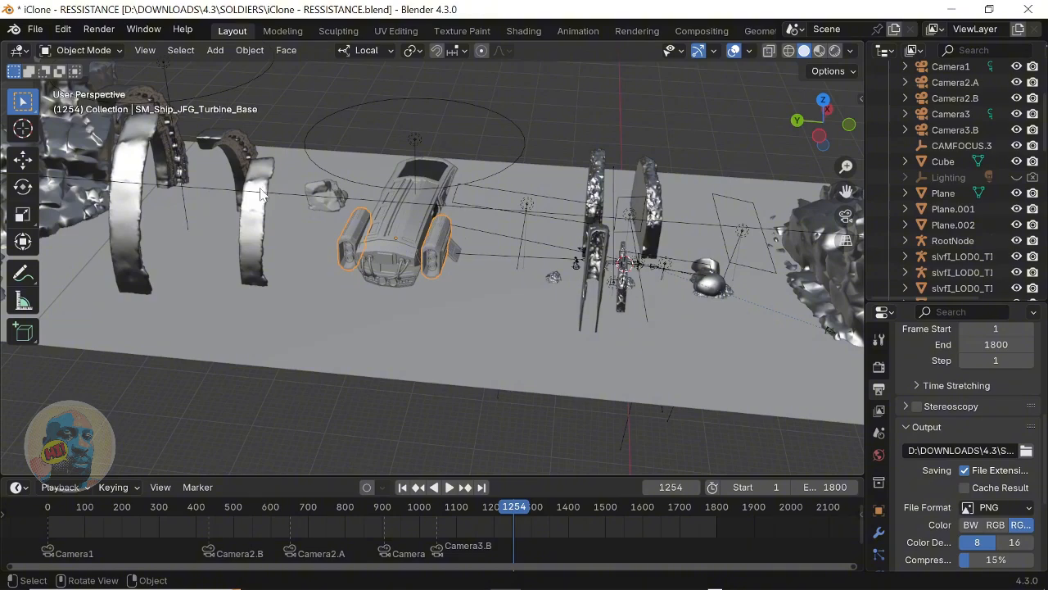
# Select the stone arch nearest the ship and inspect the ground between the ship and the upright slabs.
pyautogui.click(261, 194)
pyautogui.scroll(2, 604, 273)
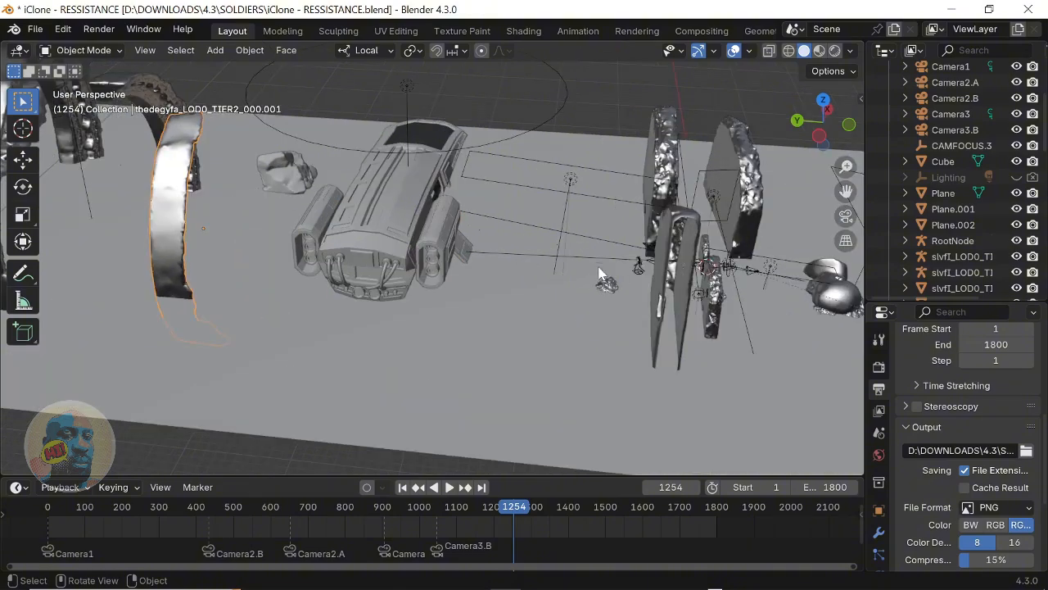
pyautogui.moveTo(660, 276); pyautogui.dragTo(538, 257, button='middle')
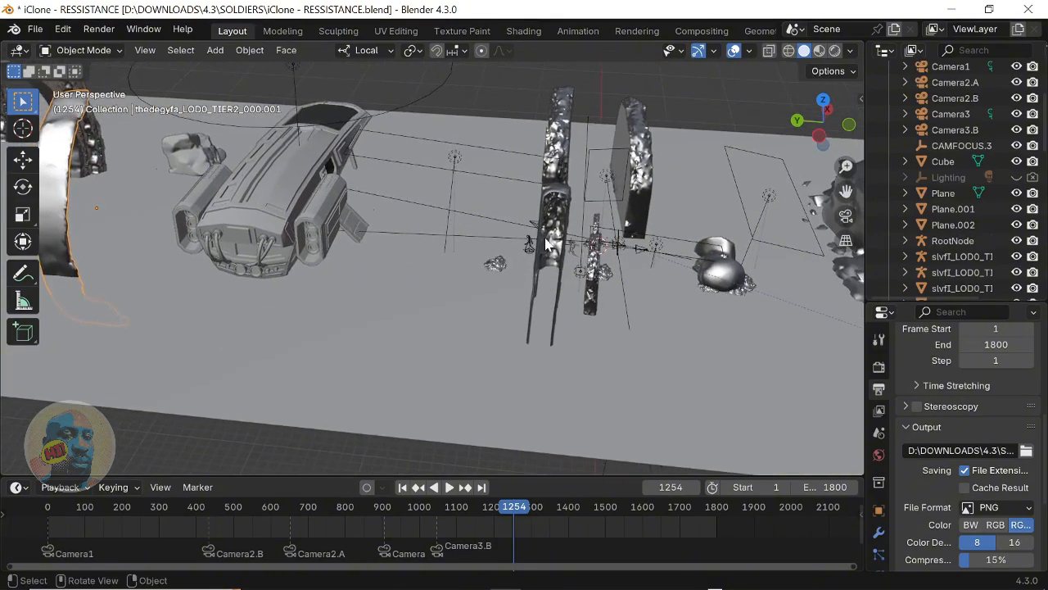
pyautogui.scroll(5, 538, 258)
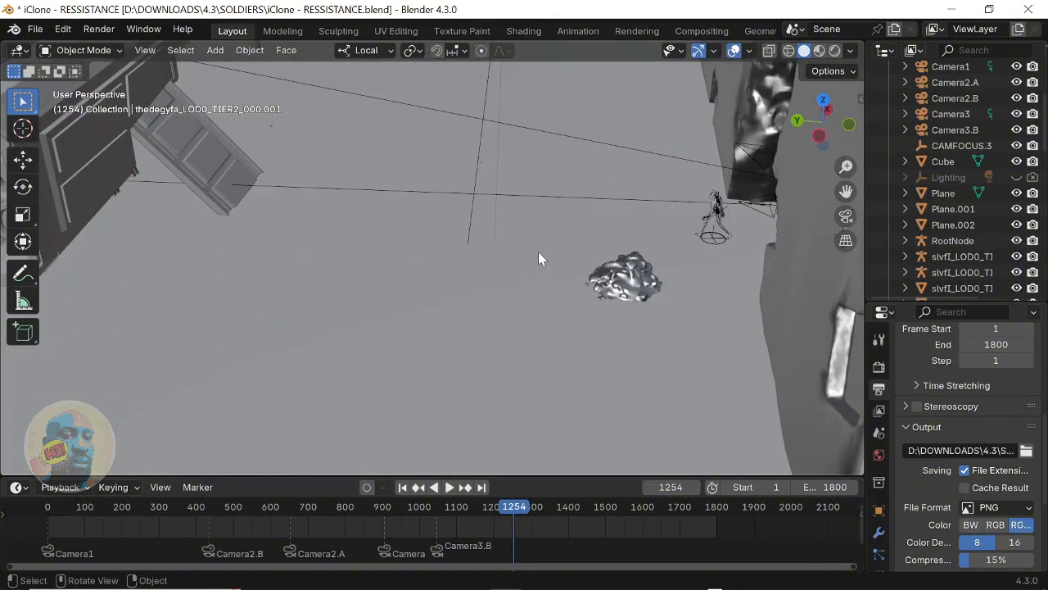
# Select the RootNode character rig near the slabs and frame it for a close look at its pose.
pyautogui.click(713, 206)
pyautogui.press('KP_Decimal')
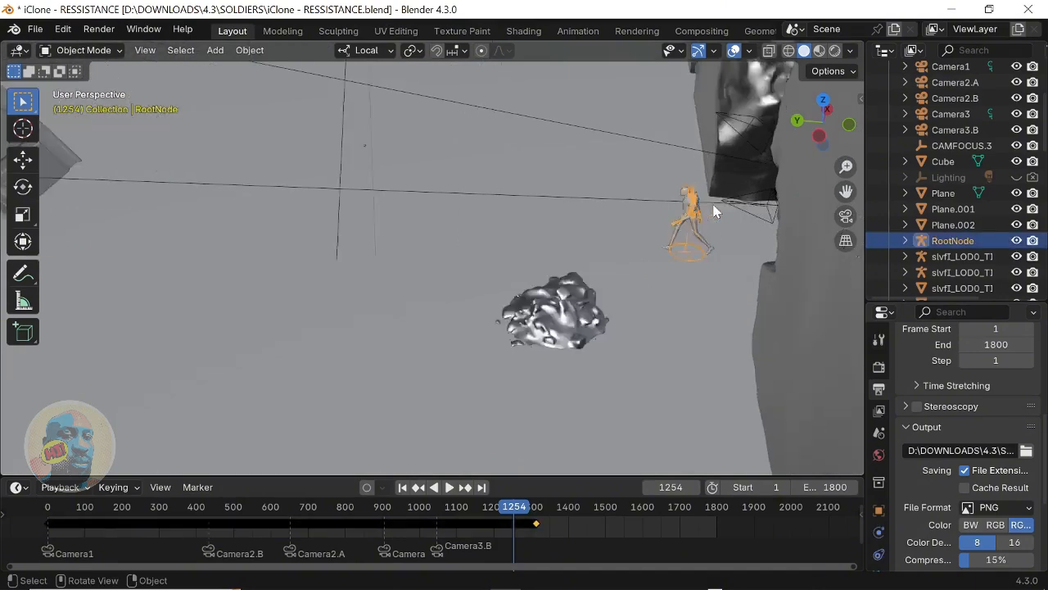
pyautogui.moveTo(660, 235); pyautogui.dragTo(513, 244, button='middle')
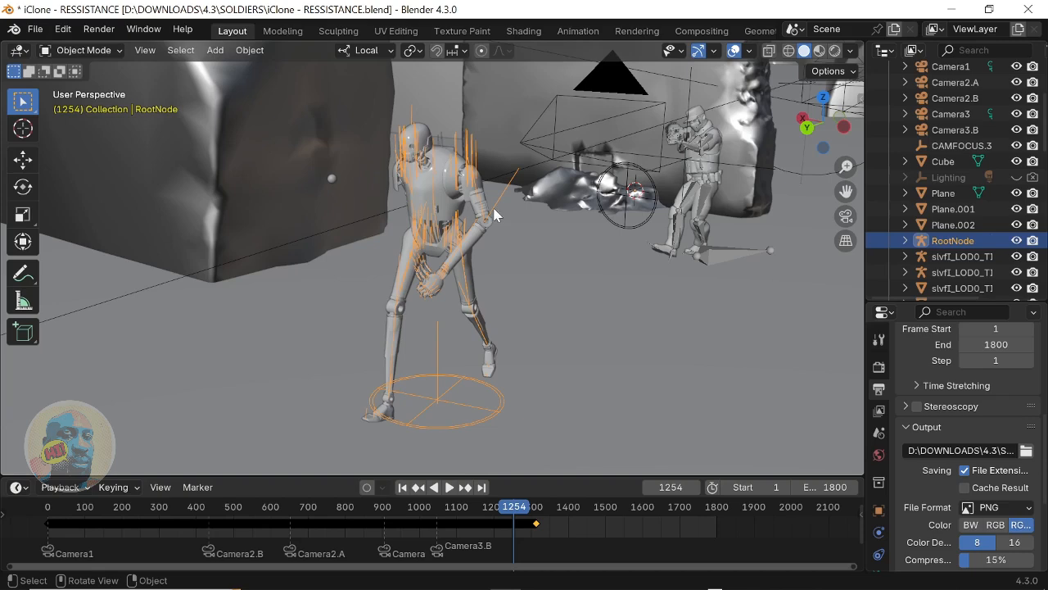
pyautogui.moveTo(416, 263); pyautogui.dragTo(270, 177, button='middle')
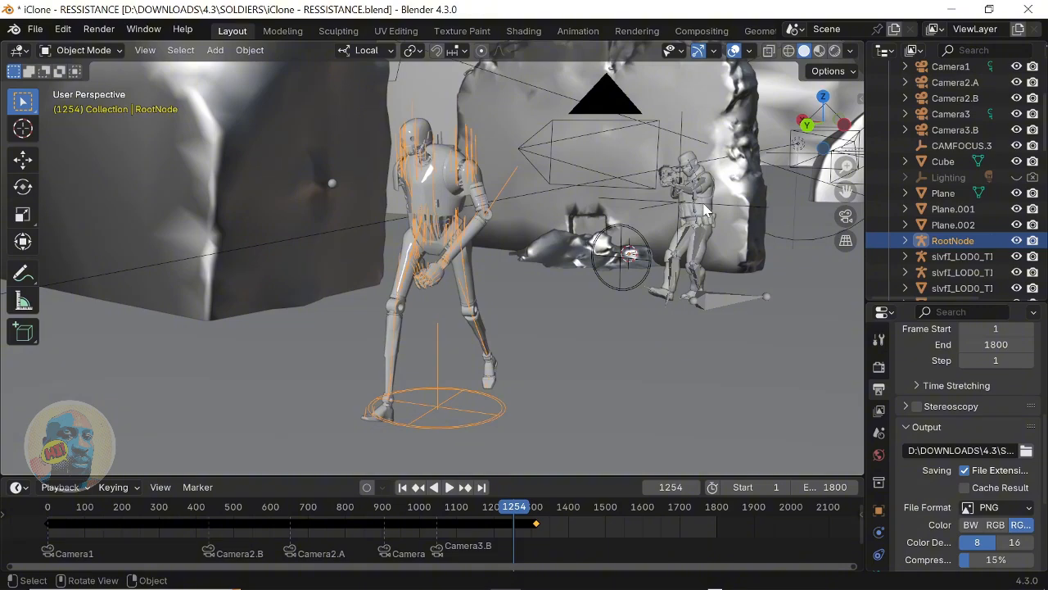
# Examine where the two characters stand among the stone slabs, the rubble and the ship.
pyautogui.scroll(-4, 645, 203)
pyautogui.moveTo(531, 198); pyautogui.dragTo(565, 238, button='middle')
pyautogui.scroll(-7, 564, 233)
pyautogui.moveTo(560, 224); pyautogui.dragTo(411, 193, button='middle')
pyautogui.moveTo(487, 203); pyautogui.dragTo(484, 246, button='middle')
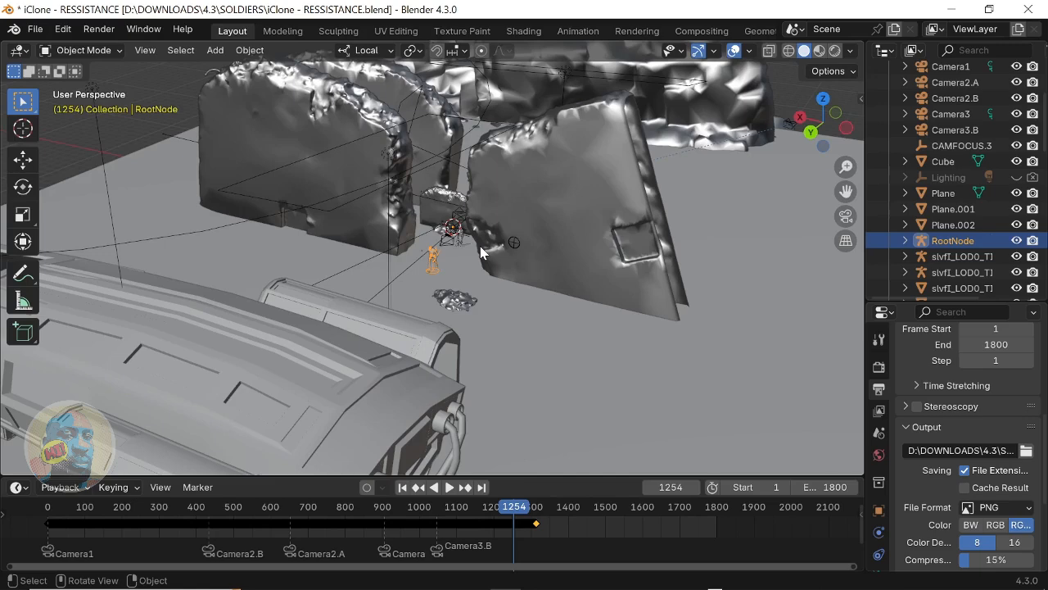
pyautogui.scroll(8, 465, 245)
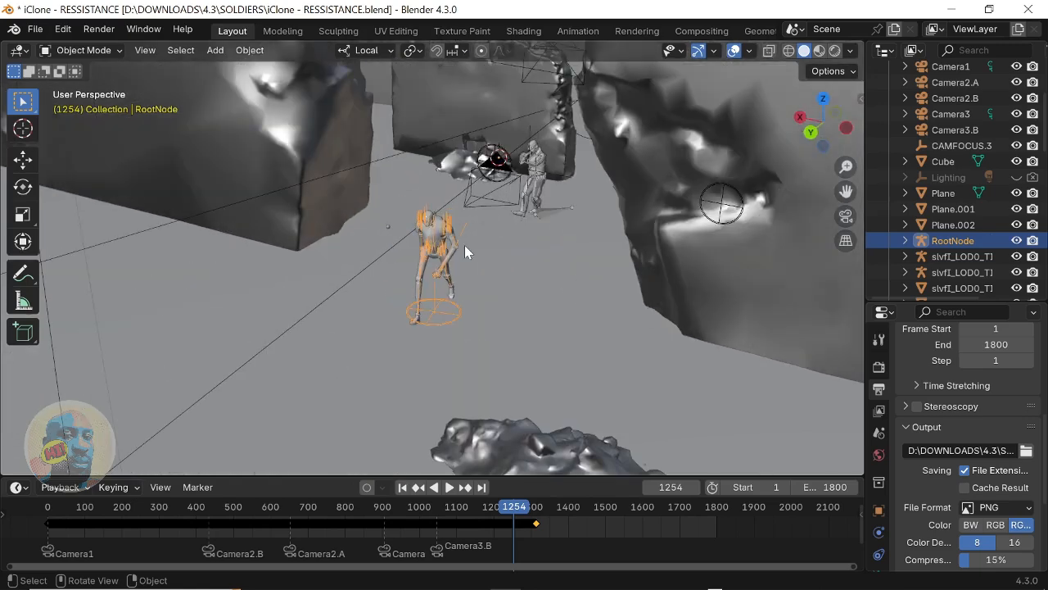
pyautogui.moveTo(513, 186); pyautogui.dragTo(303, 158, button='middle')
pyautogui.scroll(-7, 304, 153)
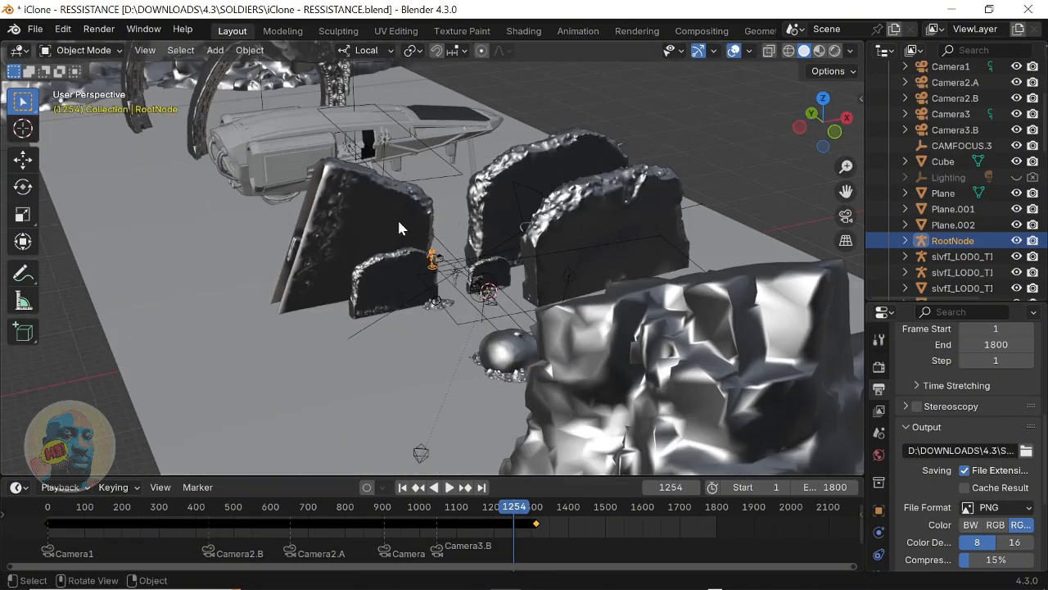
# Select the fallen statue head in front of the slabs and frame it for inspection.
pyautogui.click(507, 346)
pyautogui.moveTo(510, 347); pyautogui.dragTo(648, 327, button='middle')
pyautogui.press('KP_Decimal')
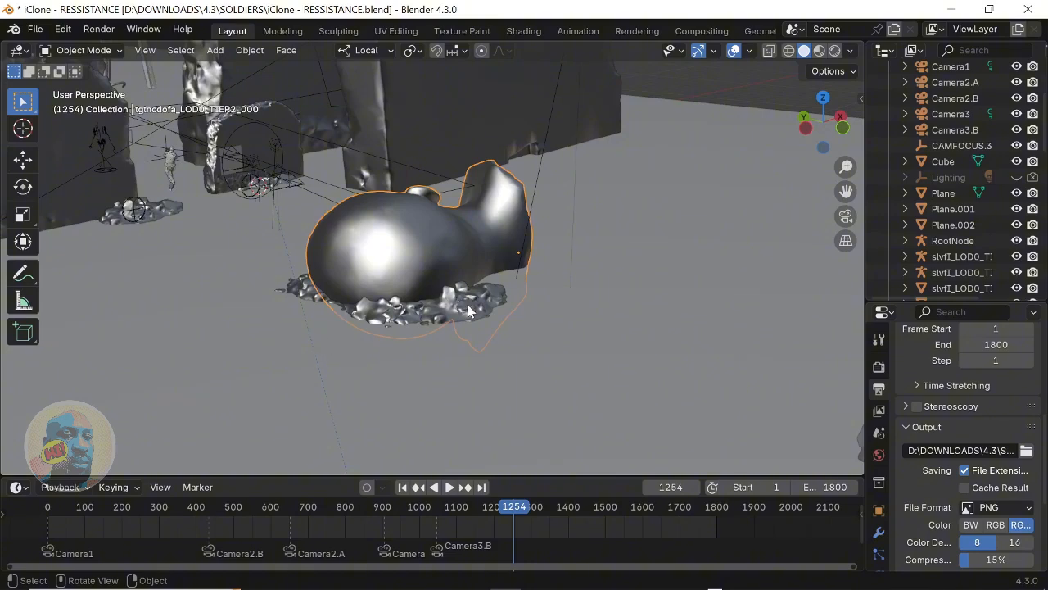
pyautogui.moveTo(290, 261); pyautogui.dragTo(411, 279, button='middle')
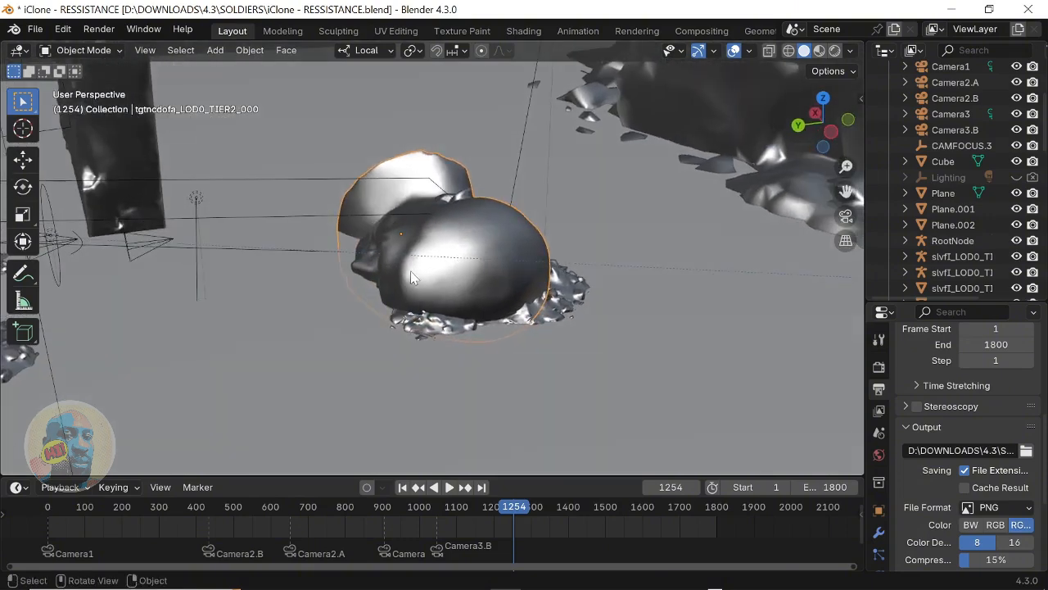
# Select the rubble pieces around the base of the statue head and check how they surround it.
pyautogui.click(433, 327)
pyautogui.click(547, 308)
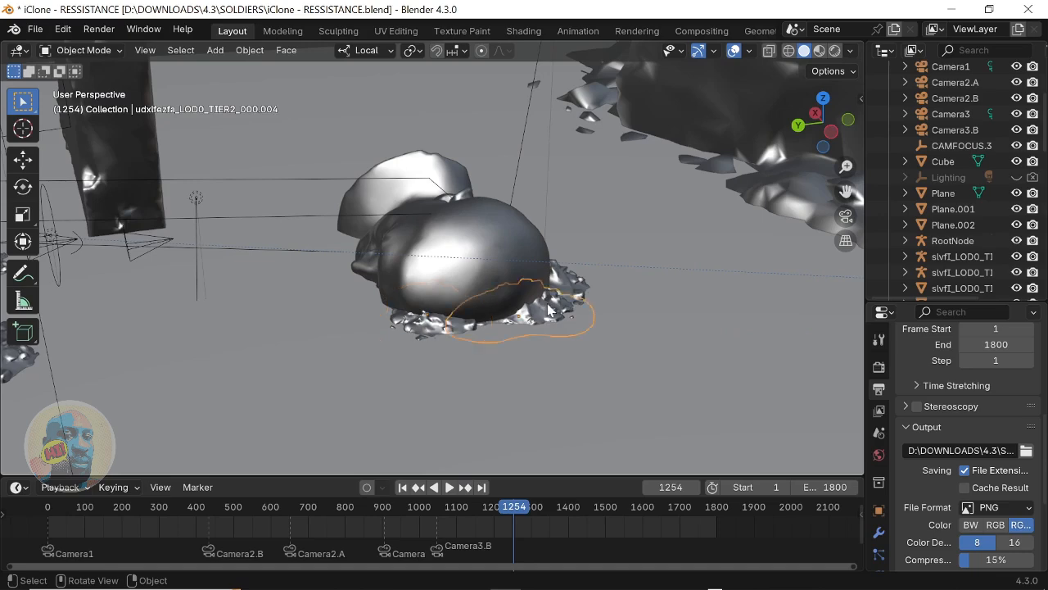
pyautogui.moveTo(584, 215); pyautogui.dragTo(437, 223, button='middle')
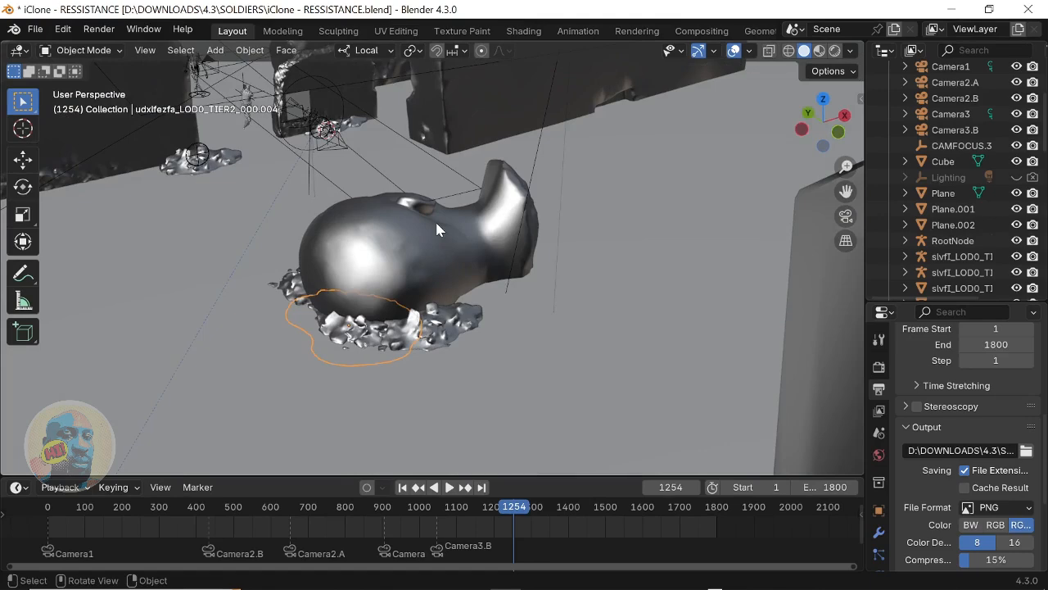
pyautogui.moveTo(417, 214)
pyautogui.mouseDown(button='middle')
pyautogui.moveTo(381, 204)
pyautogui.moveTo(404, 227)
pyautogui.mouseUp(button='middle')
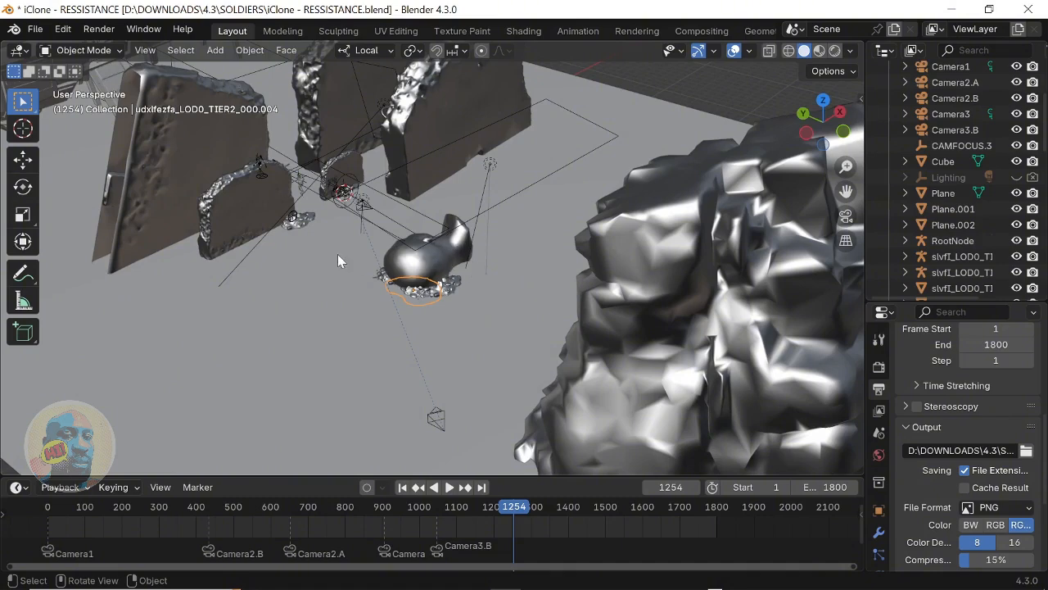
# Select the ground plane beneath the ship and slabs and review its extent in the full set.
pyautogui.scroll(-4, 328, 234)
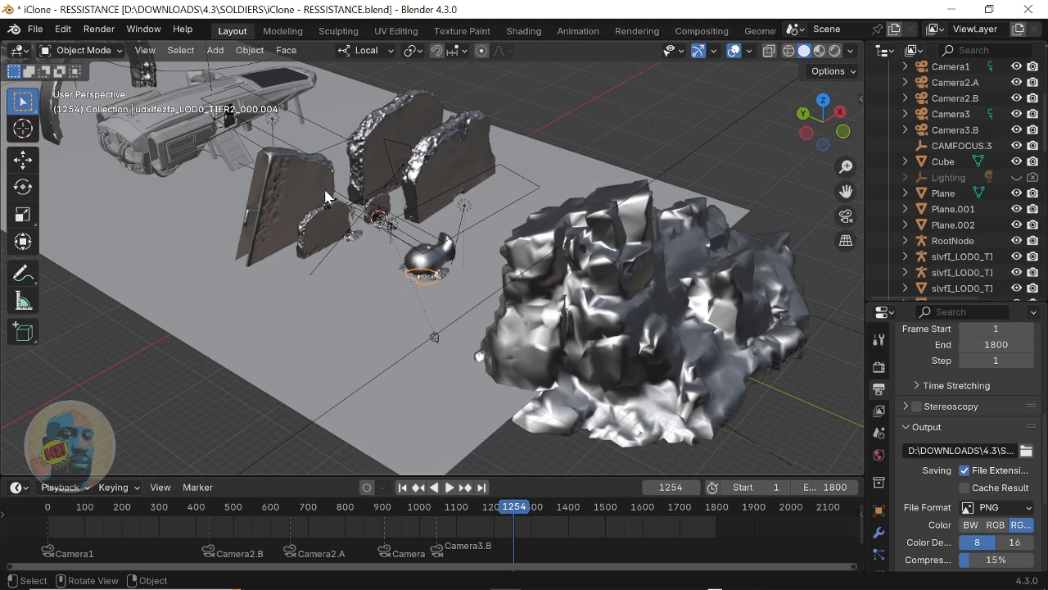
pyautogui.click(318, 365)
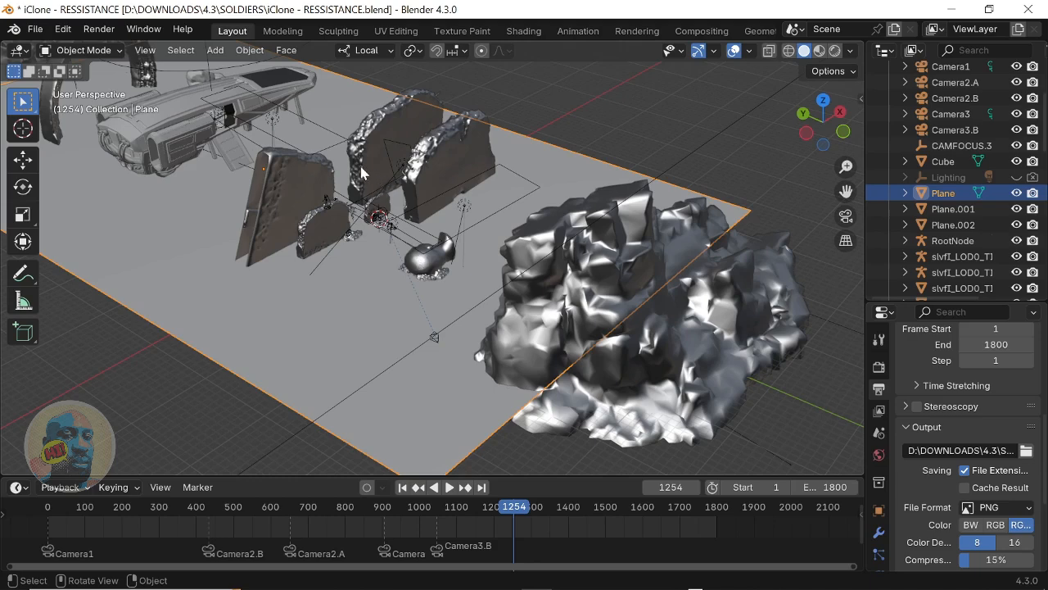
pyautogui.moveTo(362, 172); pyautogui.dragTo(378, 207, button='middle')
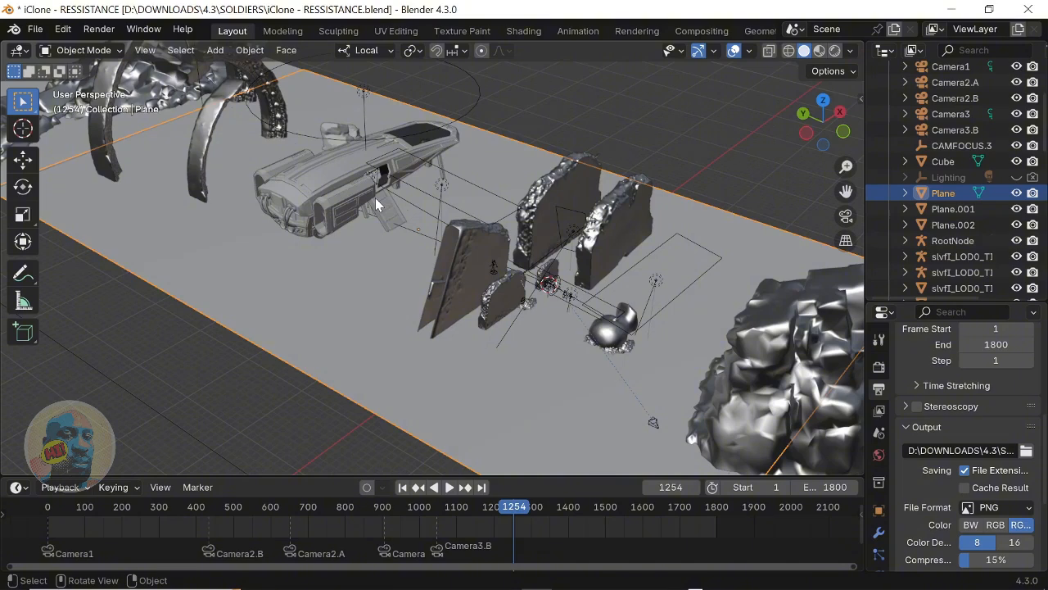
pyautogui.scroll(-4, 375, 201)
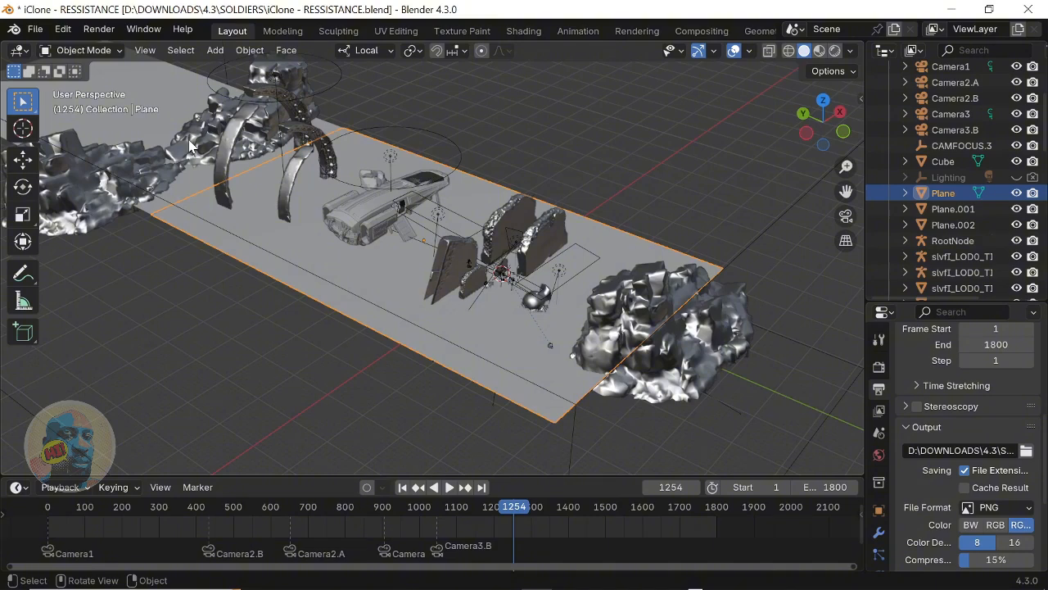
# Select the upright stone slabs around the characters one after another to identify each piece.
pyautogui.click(502, 223)
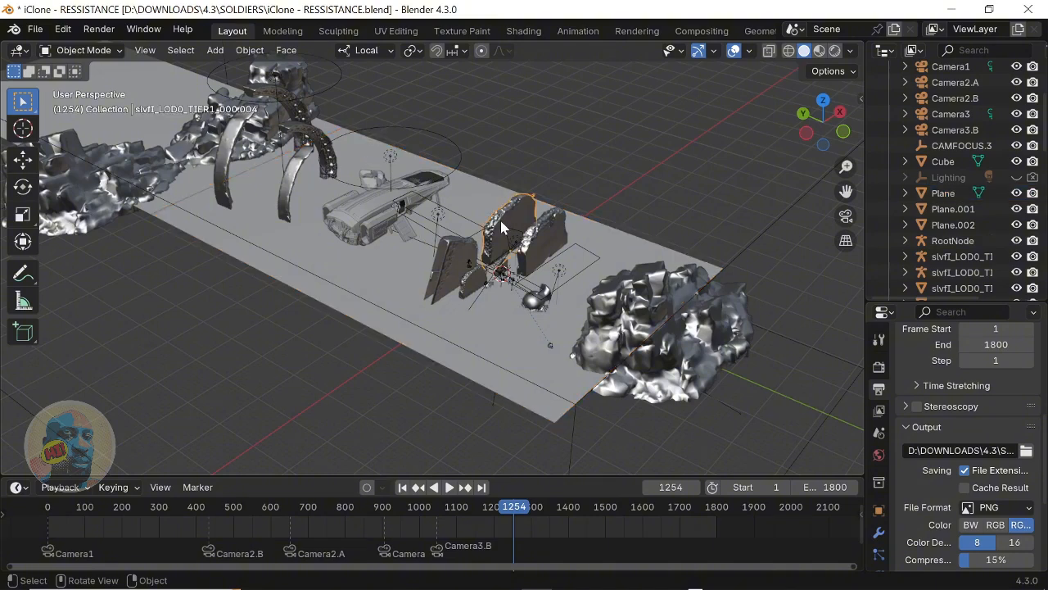
pyautogui.click(463, 250)
pyautogui.click(475, 286)
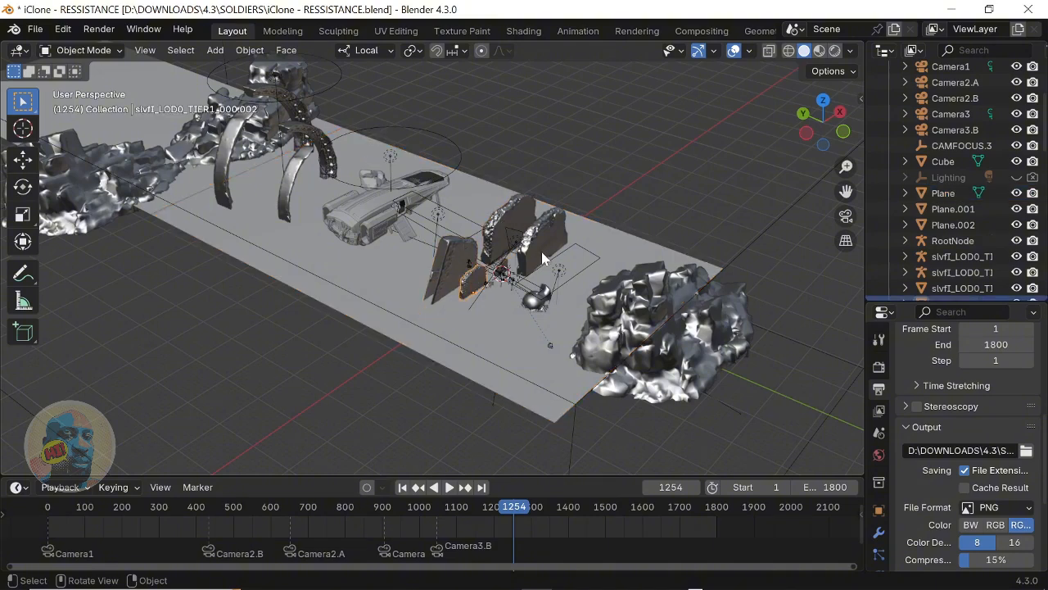
pyautogui.click(544, 257)
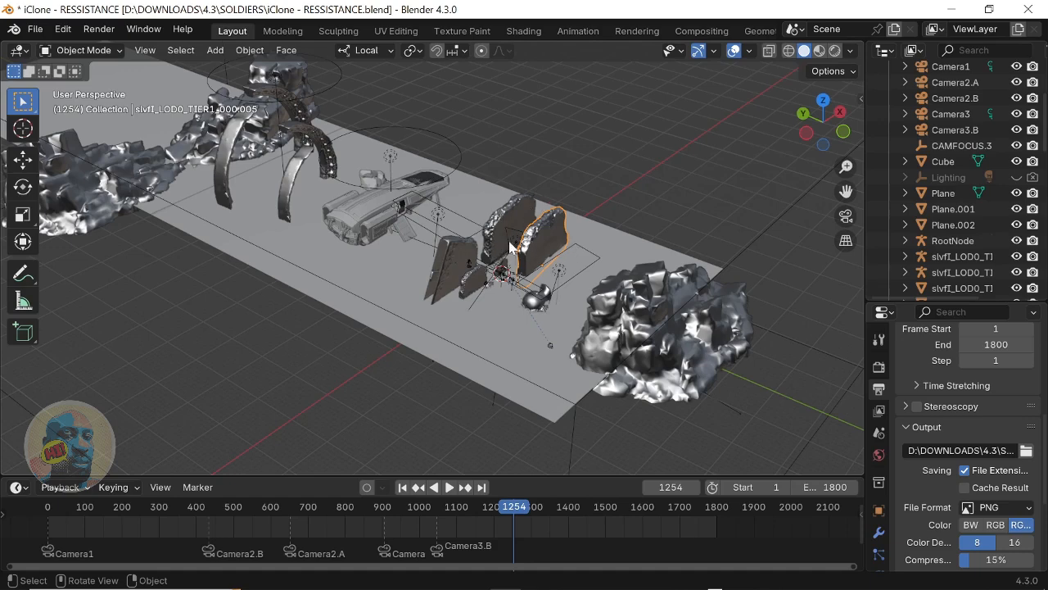
# Select the rock cliffs at both ends of the ground one after another to identify them.
pyautogui.click(648, 313)
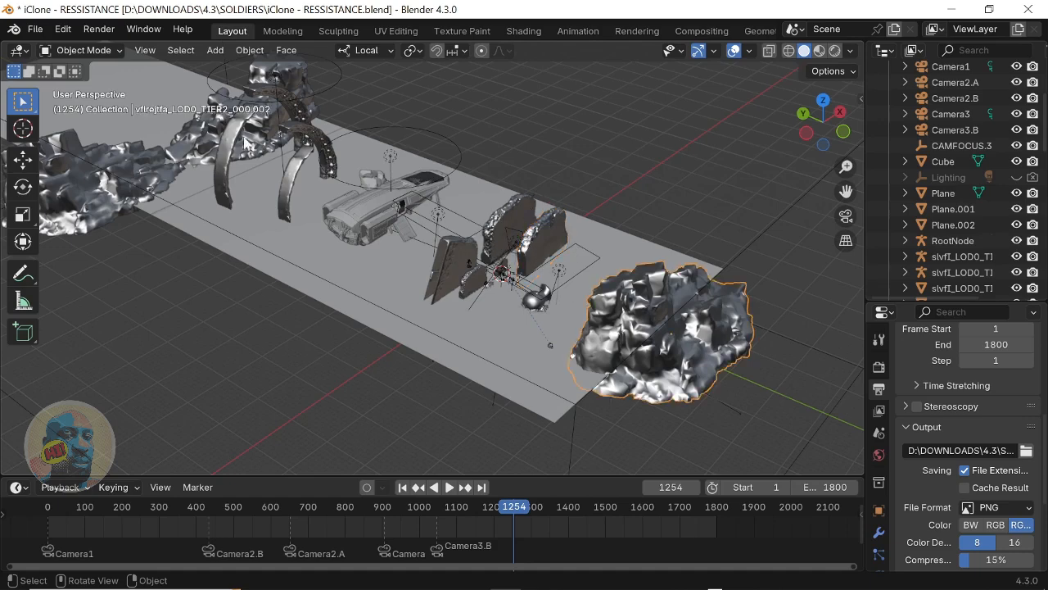
pyautogui.click(226, 113)
pyautogui.click(139, 165)
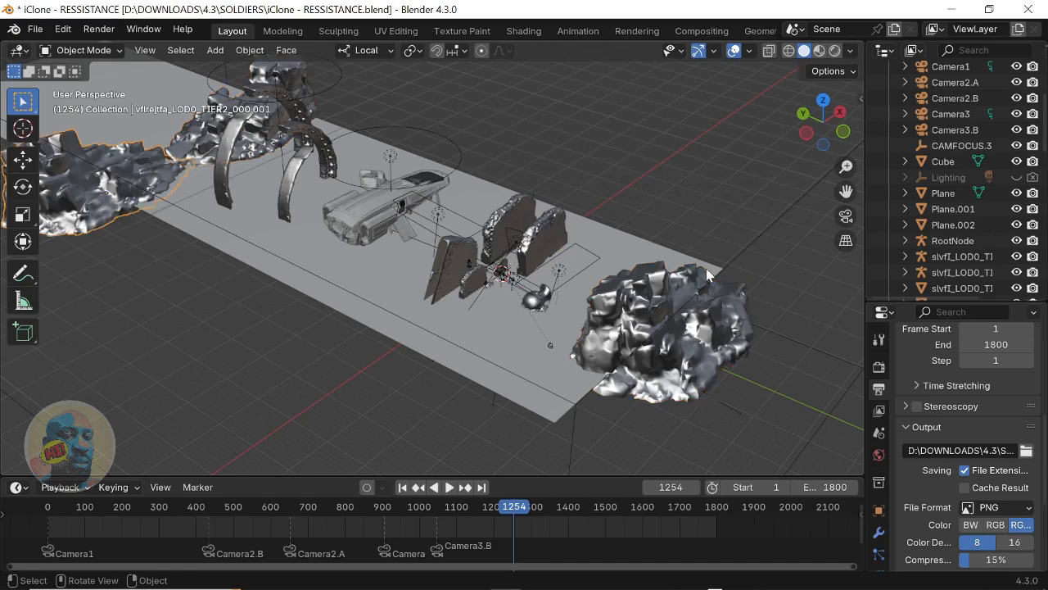
# Select the curved arch pieces standing behind the ship one by one to identify them.
pyautogui.click(302, 163)
pyautogui.click(307, 123)
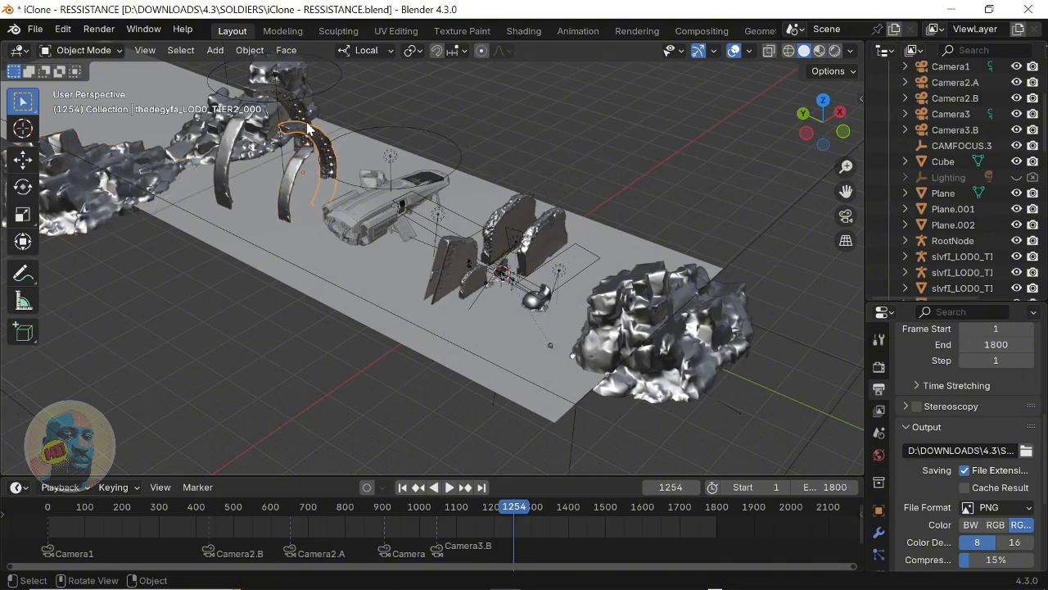
pyautogui.click(297, 106)
pyautogui.click(238, 141)
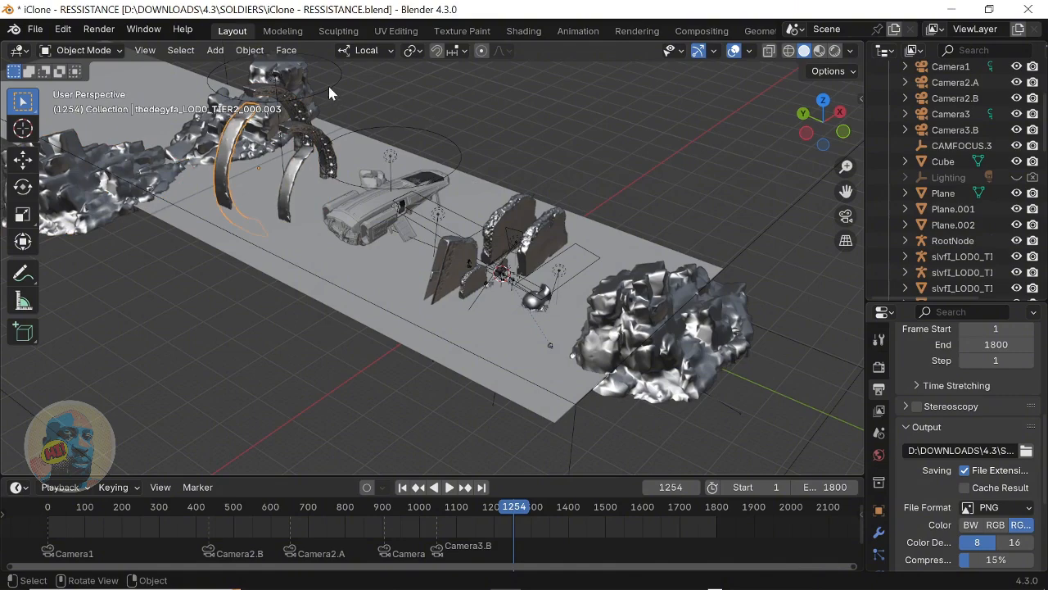
# Select the ground extension Plane.001 beyond the arches and review its extent in the full set.
pyautogui.scroll(3, 378, 150)
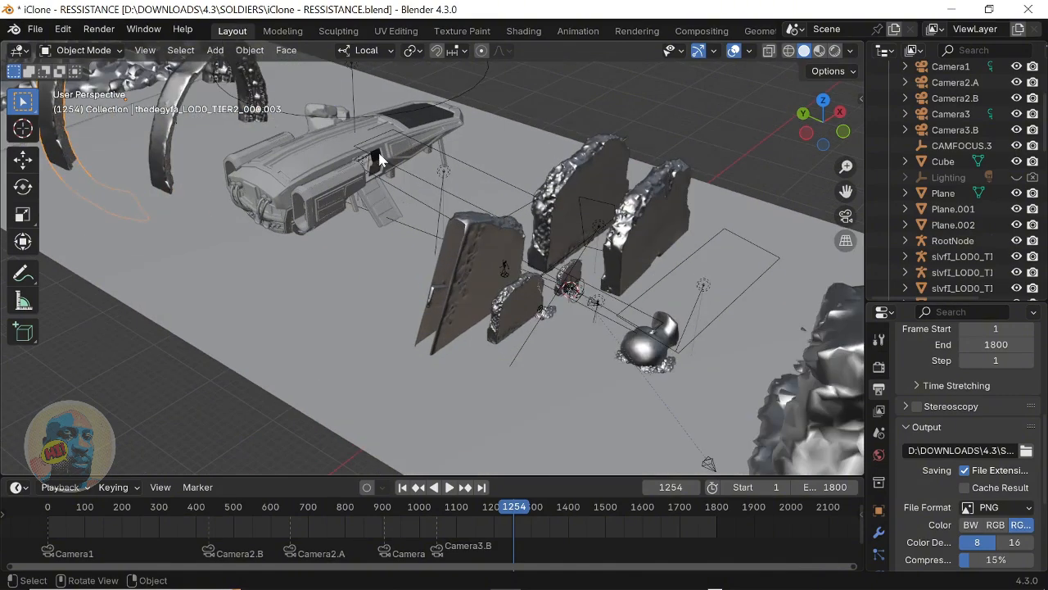
pyautogui.click(596, 225)
pyautogui.scroll(-4, 596, 225)
pyautogui.click(194, 178)
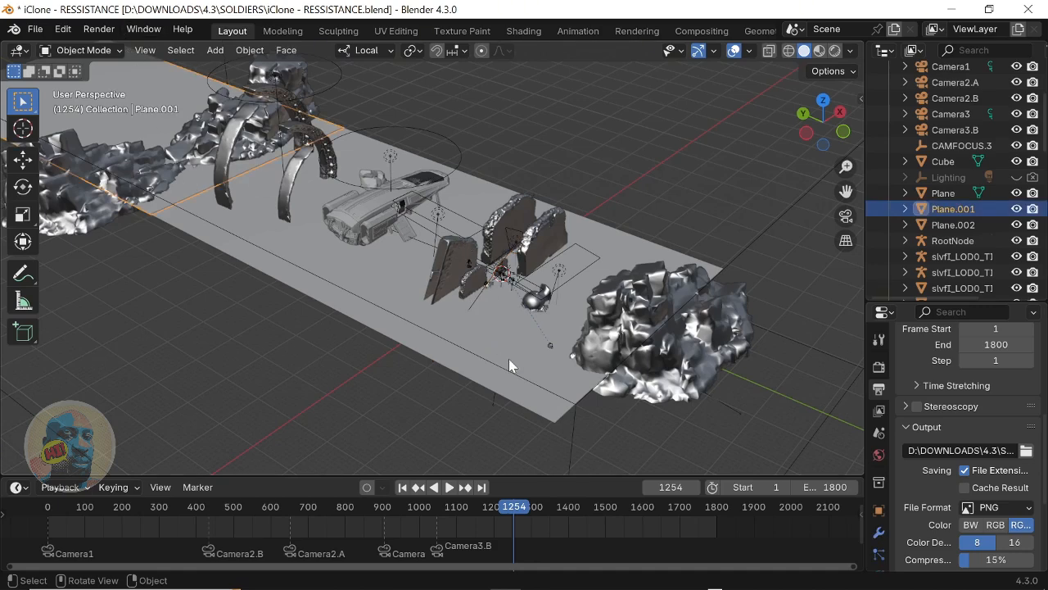
pyautogui.scroll(-5, 535, 304)
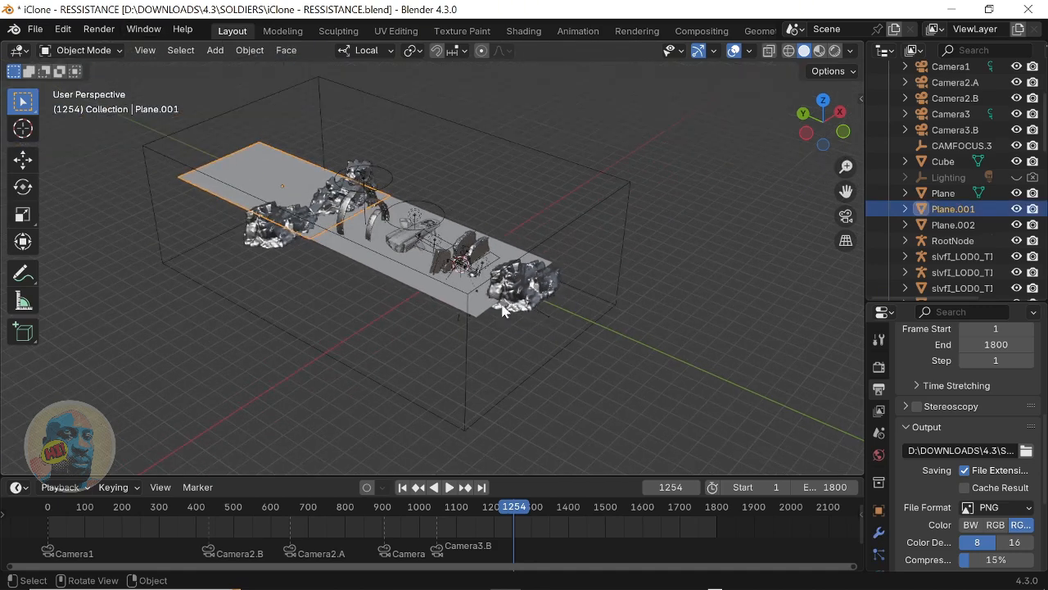
# Select the large Cube enclosing the whole set and examine the world's surface and volume settings.
pyautogui.click(466, 293)
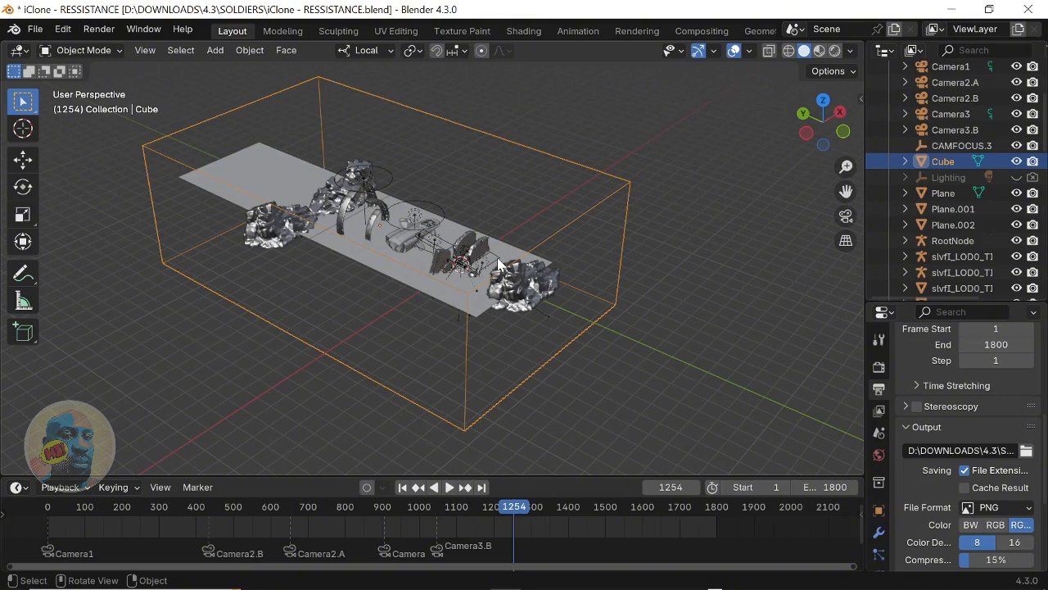
pyautogui.scroll(3, 491, 261)
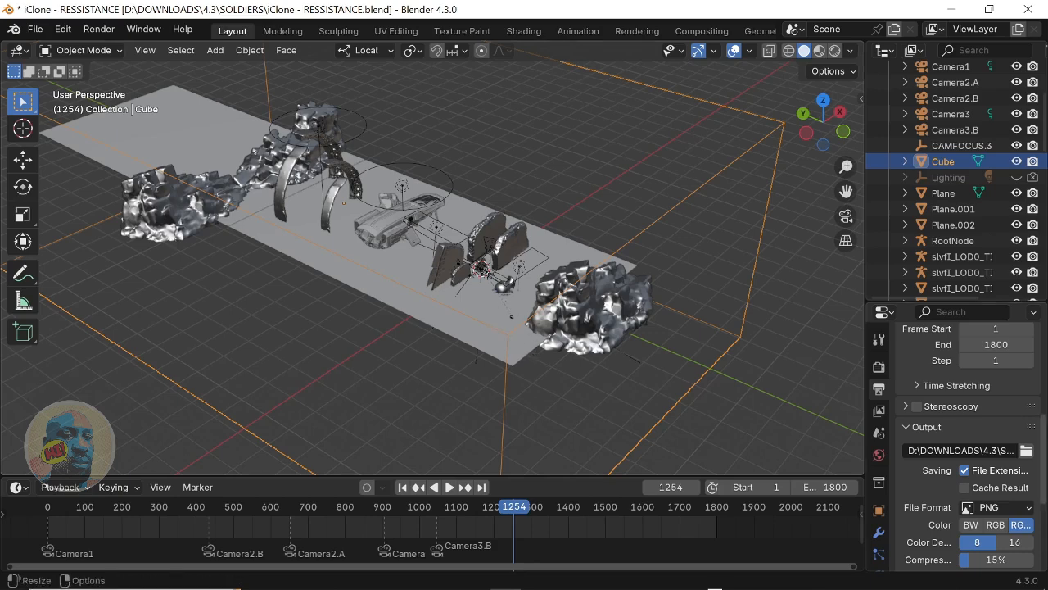
pyautogui.click(879, 456)
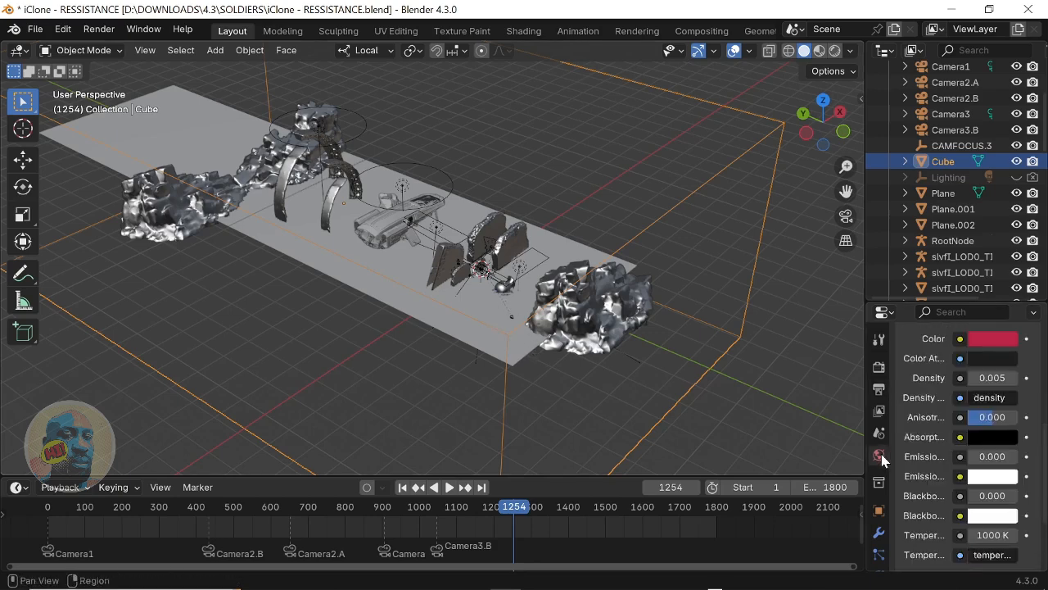
pyautogui.scroll(6, 934, 399)
pyautogui.scroll(-2, 933, 399)
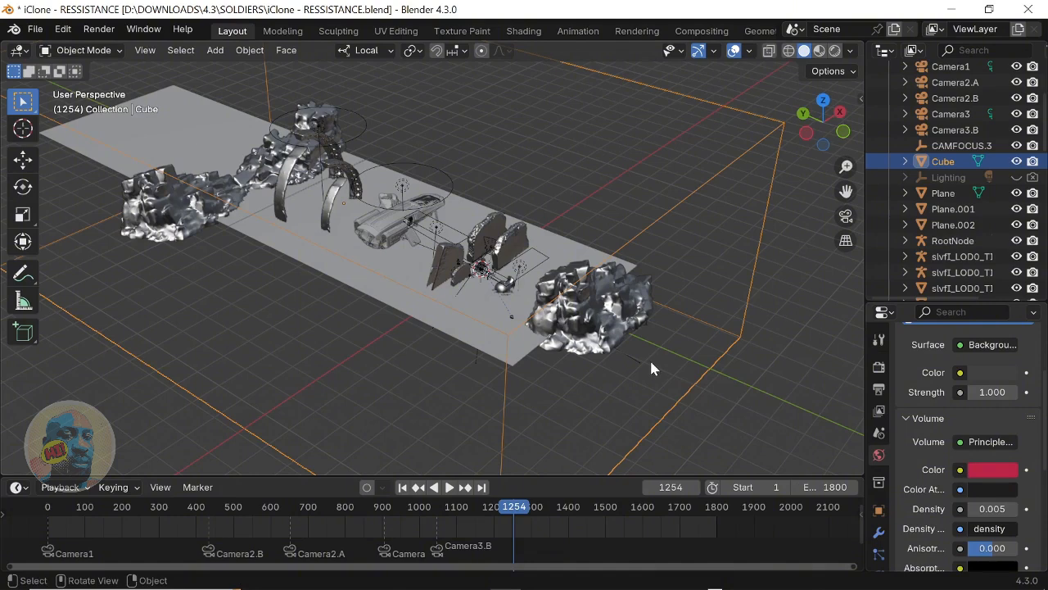
pyautogui.scroll(-1, 267, 130)
pyautogui.scroll(-2, 330, 224)
# Switch the viewport to Material Preview shading and select Plane.001 at the far end of the ground.
pyautogui.scroll(6, 492, 259)
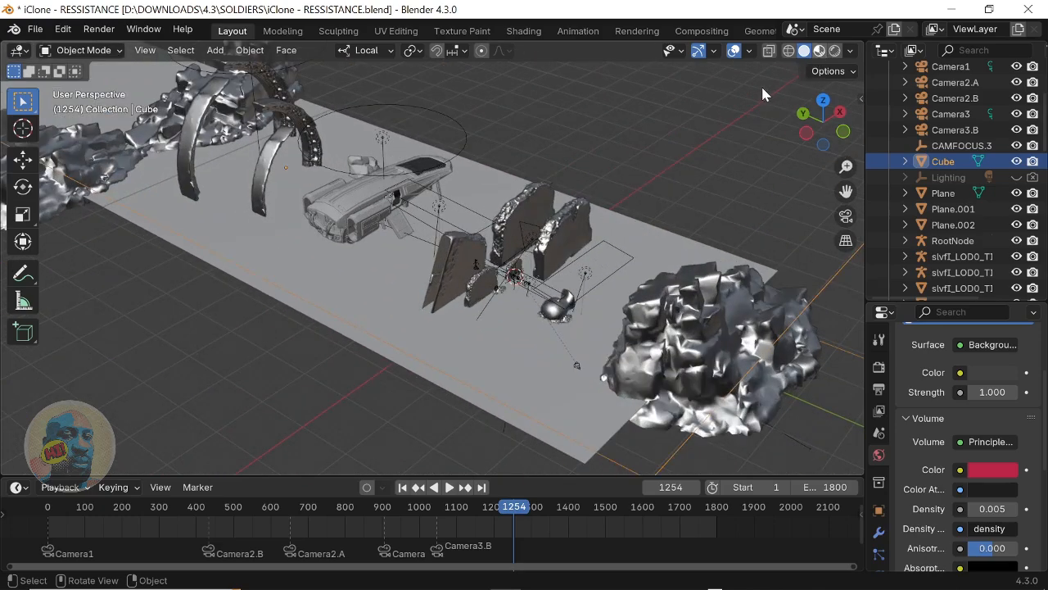
pyautogui.click(819, 50)
pyautogui.click(948, 209)
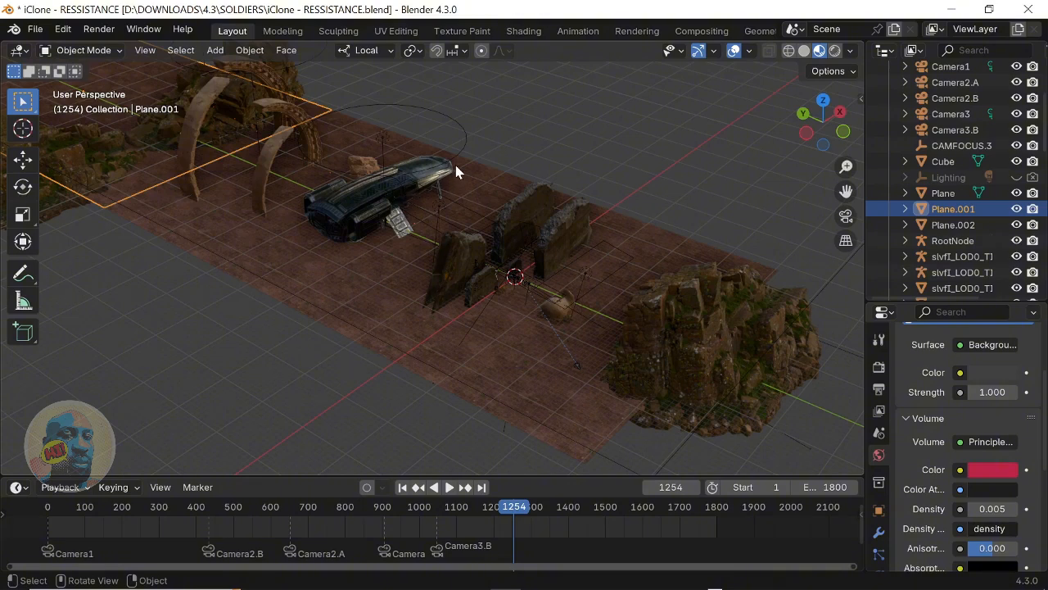
# Examine the textured rock cliff near the statue head and the stone slabs around the characters up close.
pyautogui.scroll(3, 712, 327)
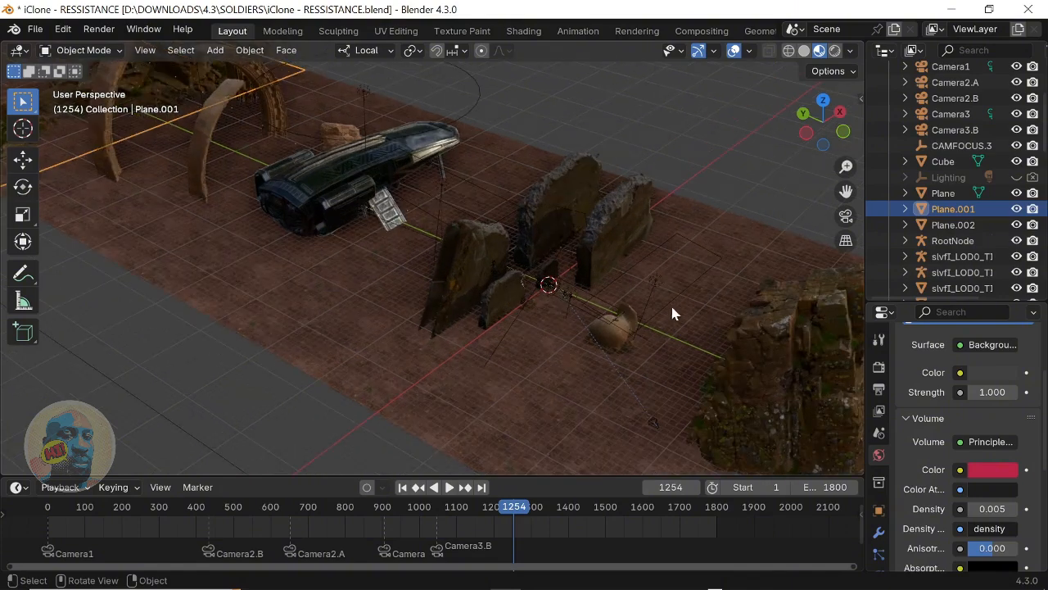
pyautogui.scroll(6, 679, 274)
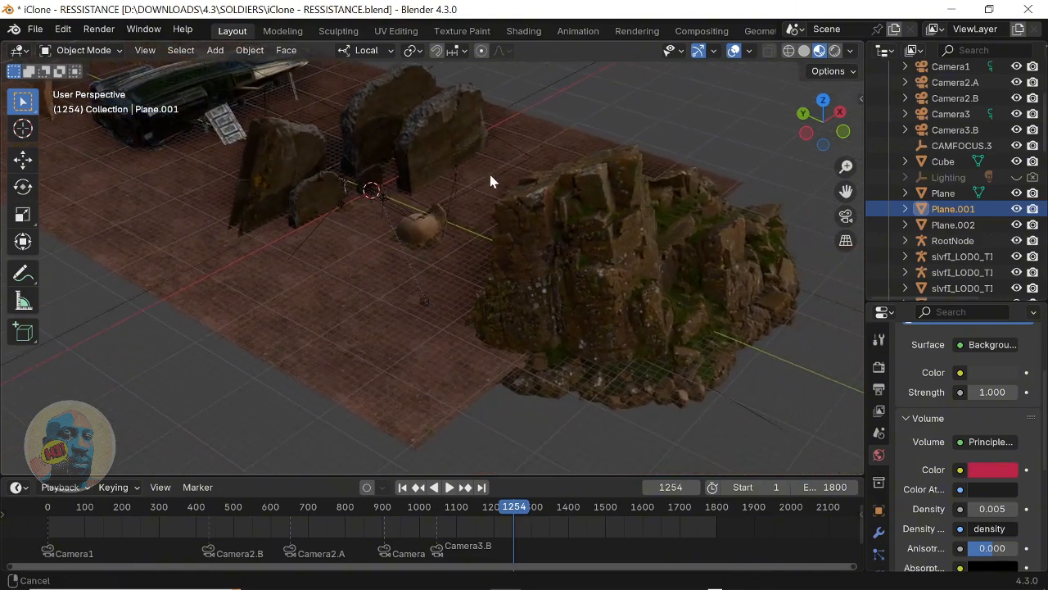
pyautogui.moveTo(537, 211); pyautogui.dragTo(504, 178, button='middle')
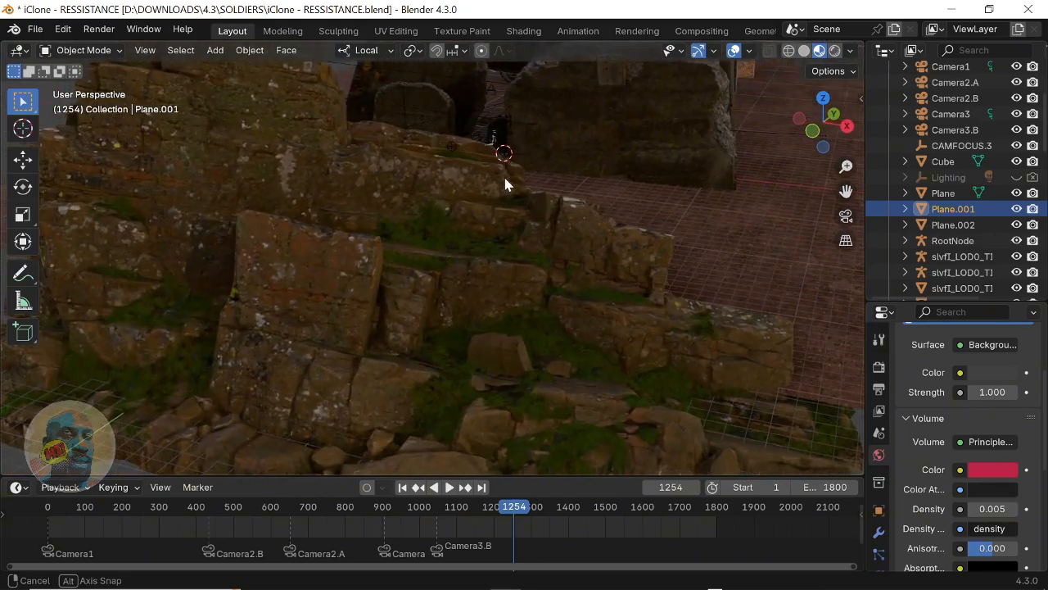
pyautogui.scroll(3, 315, 228)
pyautogui.moveTo(319, 214); pyautogui.dragTo(562, 306, button='middle')
pyautogui.scroll(-2, 468, 231)
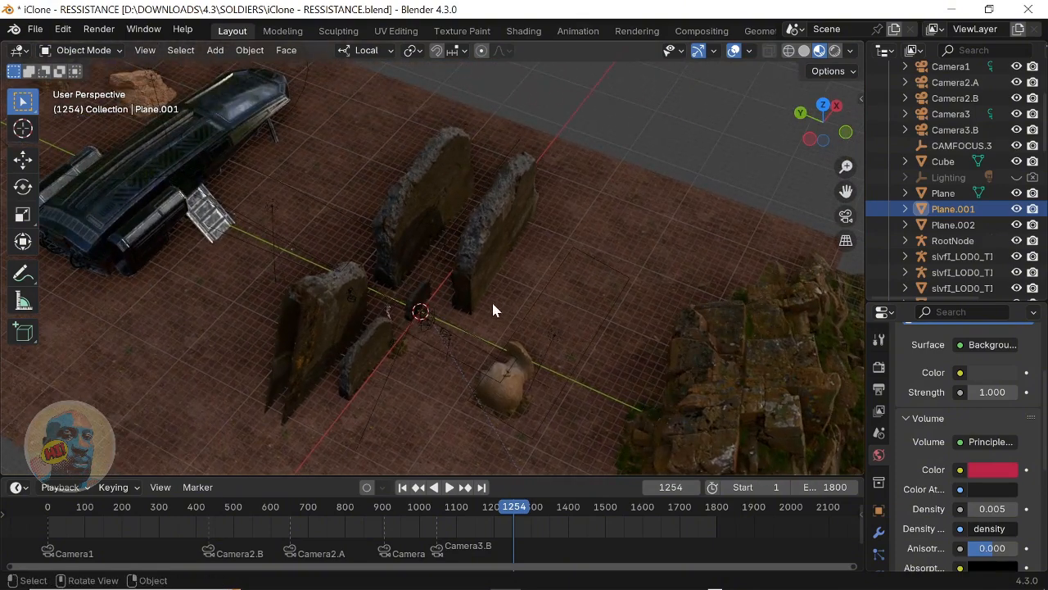
pyautogui.moveTo(491, 307); pyautogui.dragTo(393, 287, button='middle')
pyautogui.scroll(3, 393, 275)
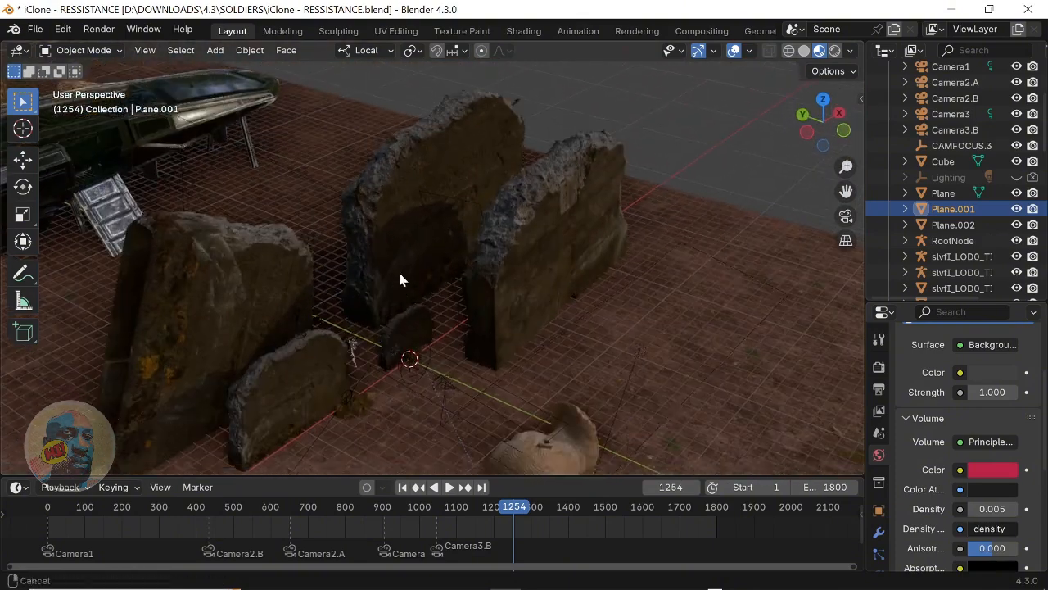
pyautogui.scroll(3, 409, 251)
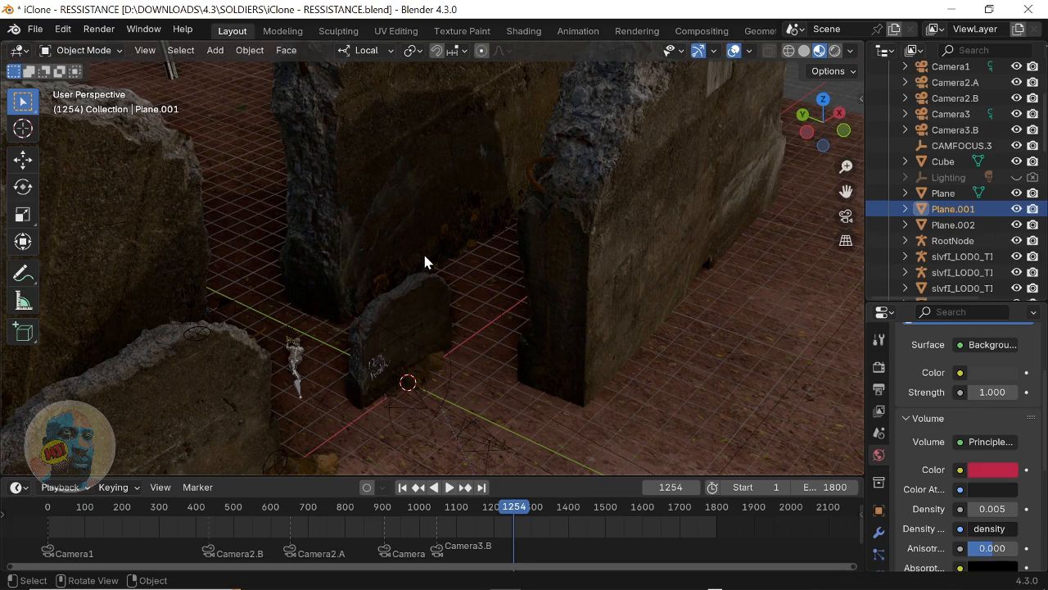
pyautogui.moveTo(424, 262); pyautogui.dragTo(445, 224, button='middle')
pyautogui.scroll(3, 447, 221)
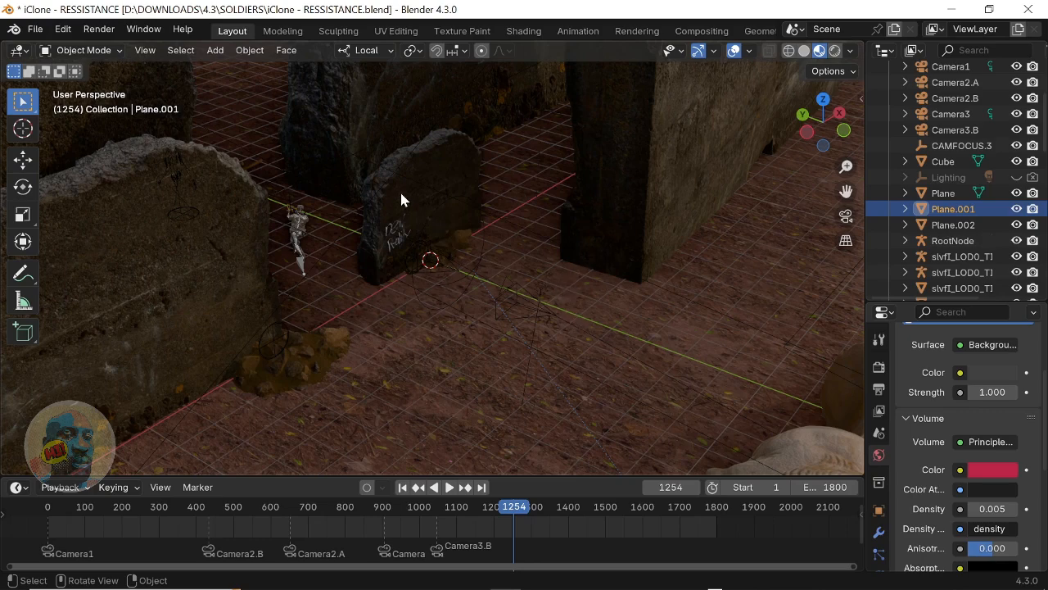
# Examine the textured statue head with the rubble at its base, and the ship's boarding ramp.
pyautogui.scroll(-6, 402, 195)
pyautogui.scroll(4, 547, 272)
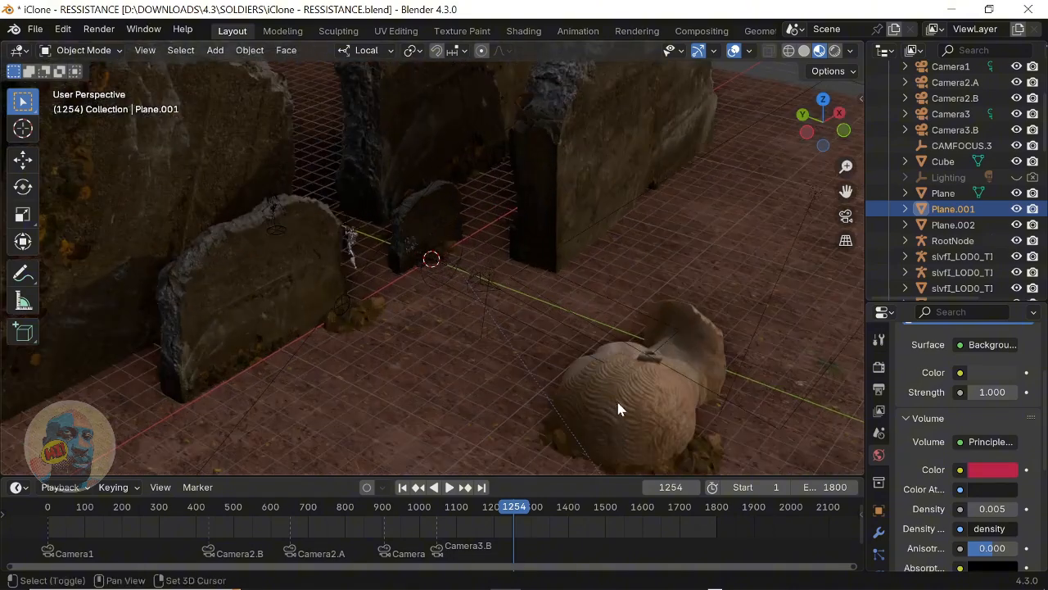
pyautogui.keyDown('shift'); pyautogui.moveTo(616, 398); pyautogui.dragTo(489, 227, button='middle'); pyautogui.keyUp('shift')
pyautogui.scroll(3, 515, 255)
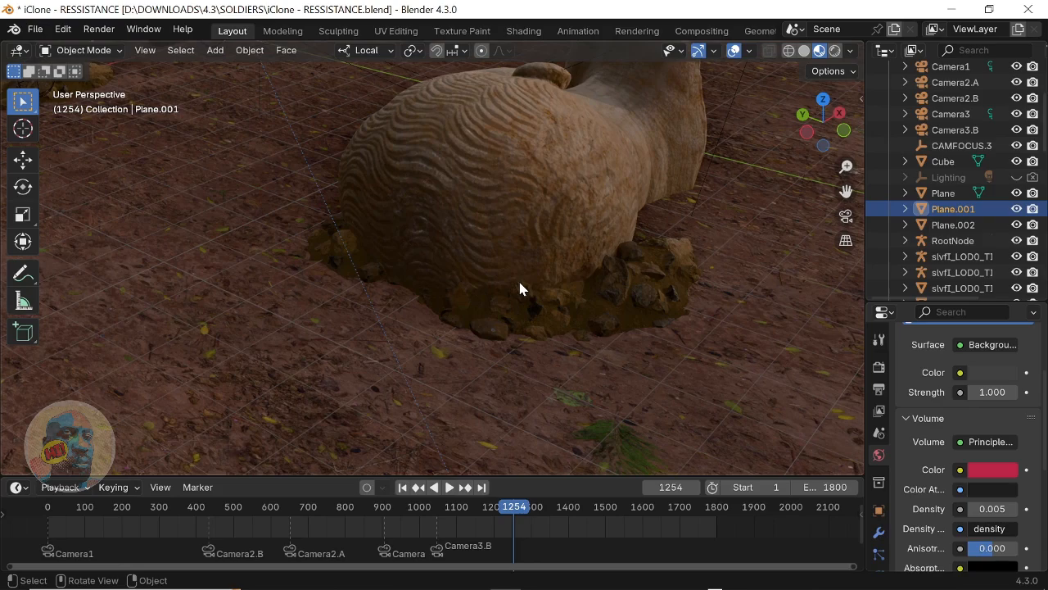
pyautogui.scroll(-10, 520, 288)
pyautogui.keyDown('shift'); pyautogui.moveTo(353, 204); pyautogui.dragTo(537, 305, button='middle'); pyautogui.keyUp('shift')
pyautogui.scroll(7, 469, 285)
pyautogui.moveTo(468, 284); pyautogui.dragTo(537, 263, button='middle')
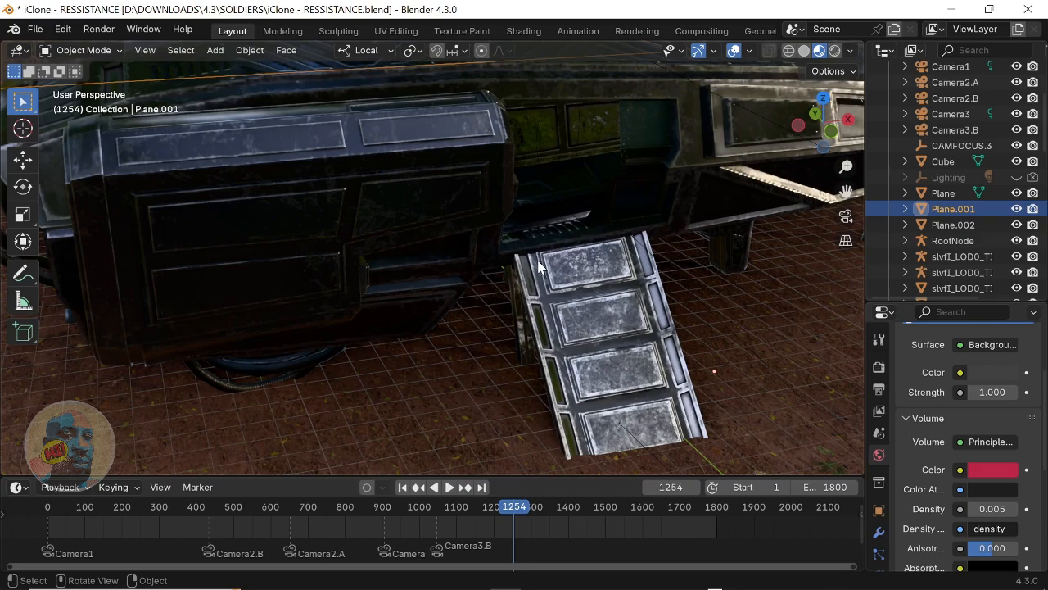
pyautogui.scroll(-4, 533, 229)
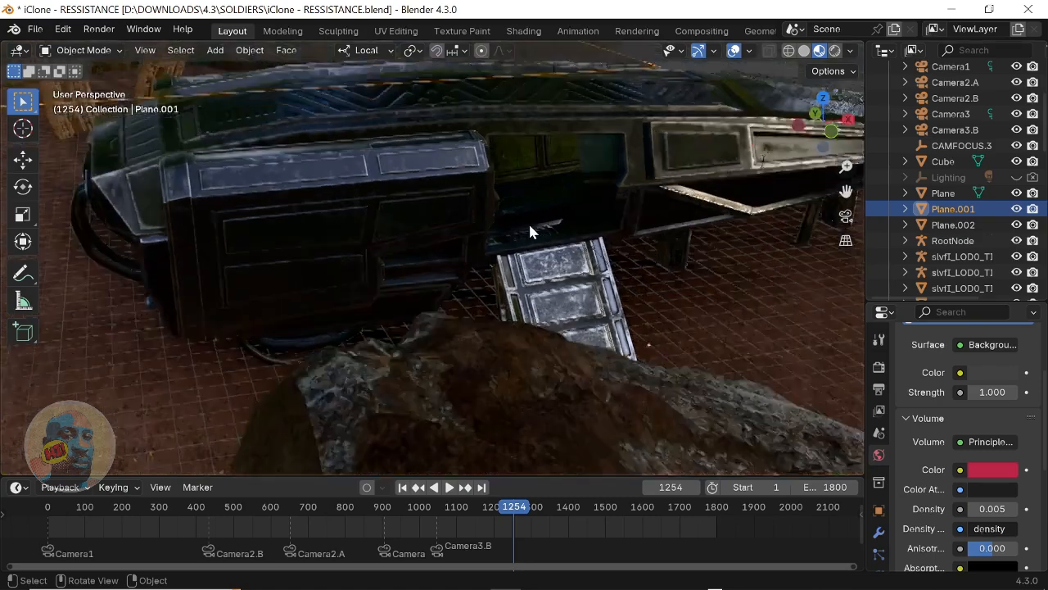
# Examine the soldier between the slabs and the layout of the full textured set, dismissing the virus protection notification.
pyautogui.scroll(-8, 528, 223)
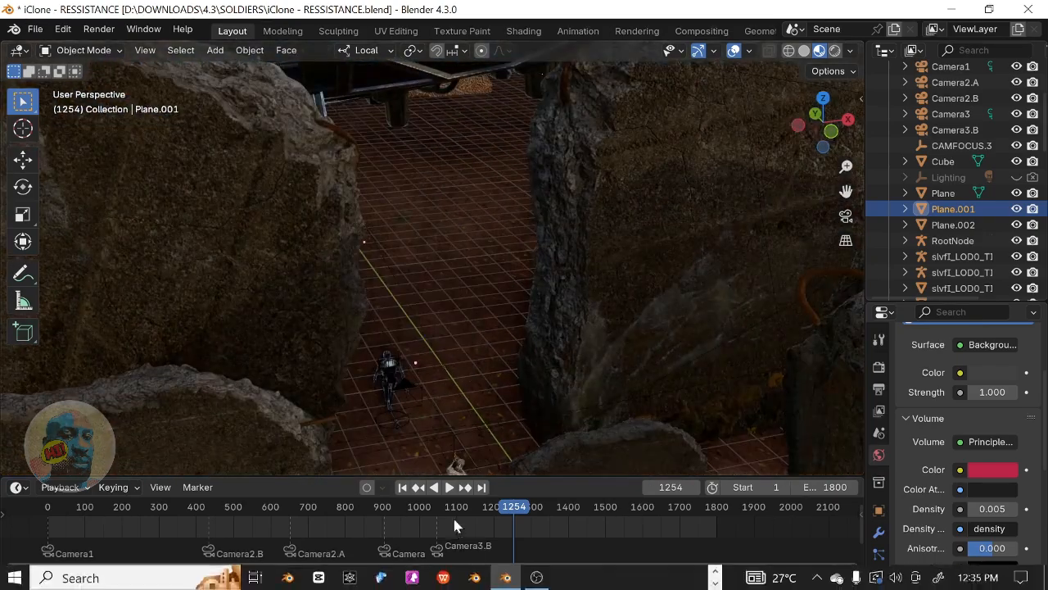
pyautogui.scroll(10, 399, 418)
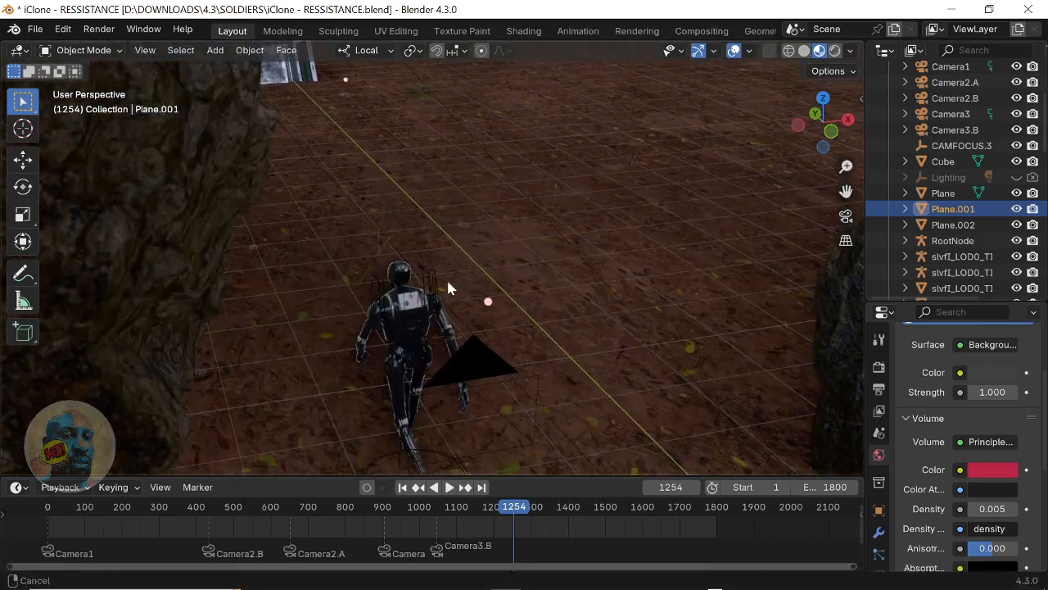
pyautogui.moveTo(505, 392); pyautogui.dragTo(441, 252, button='middle')
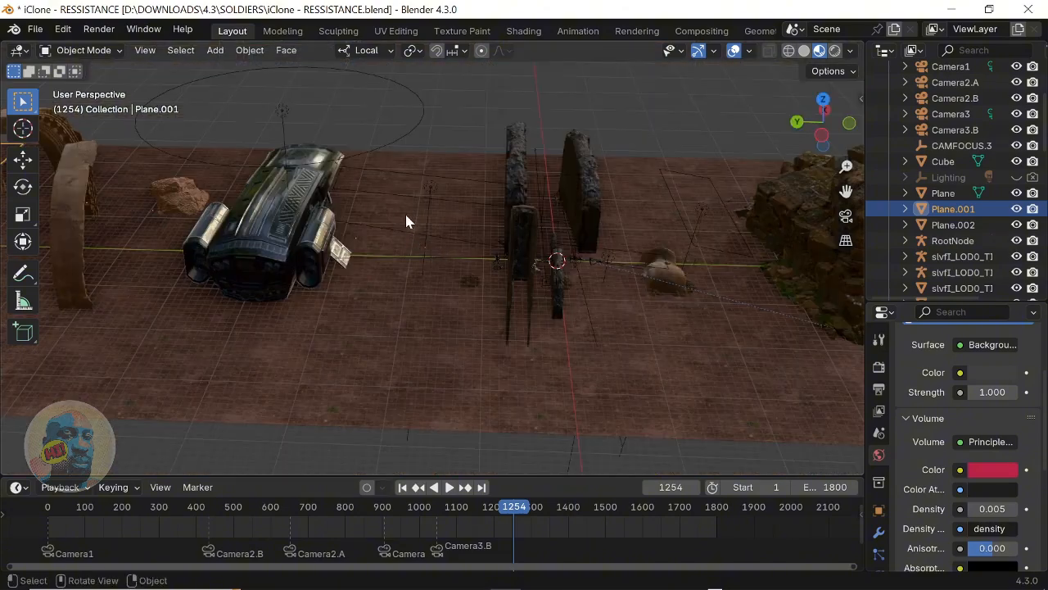
pyautogui.keyDown('shift'); pyautogui.moveTo(365, 190); pyautogui.dragTo(411, 175, button='middle'); pyautogui.keyUp('shift')
pyautogui.scroll(-2, 440, 179)
pyautogui.scroll(-2, 439, 179)
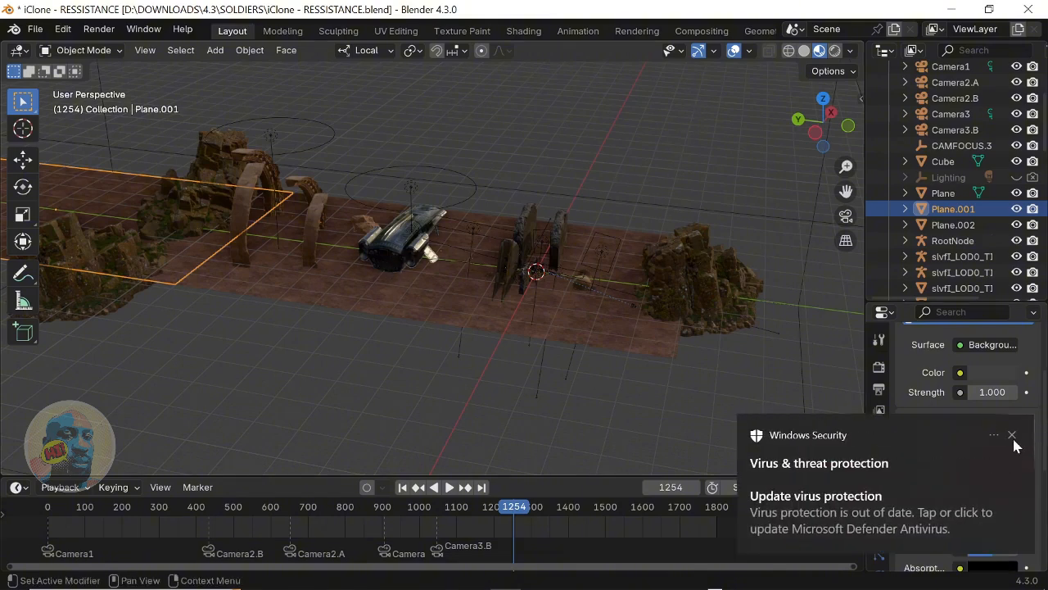
pyautogui.click(1013, 438)
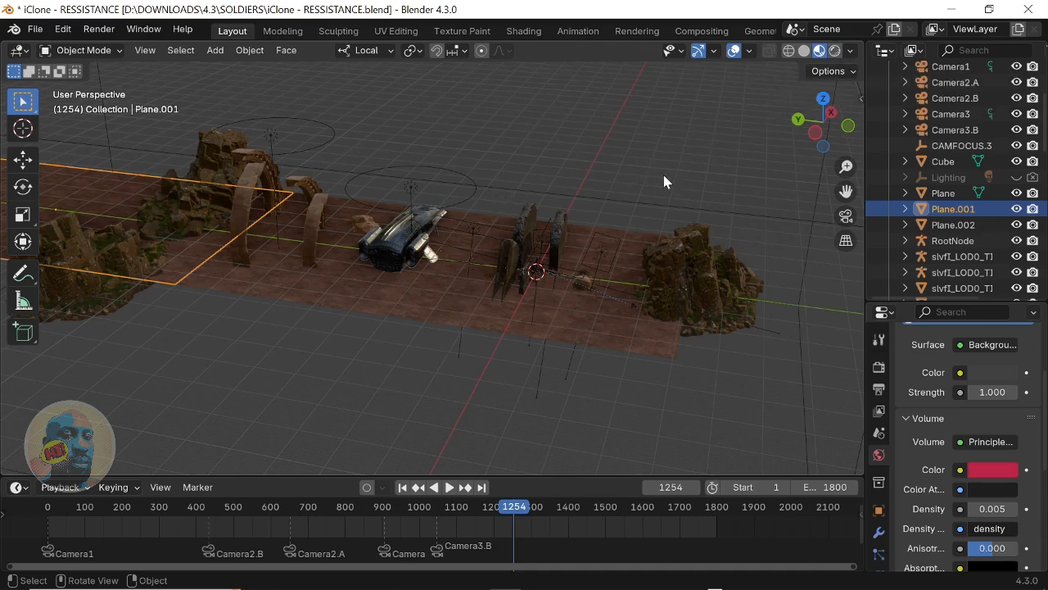
# Switch the viewport to Rendered shading and select the area light Area.005 between the slabs and the statue head.
pyautogui.click(832, 51)
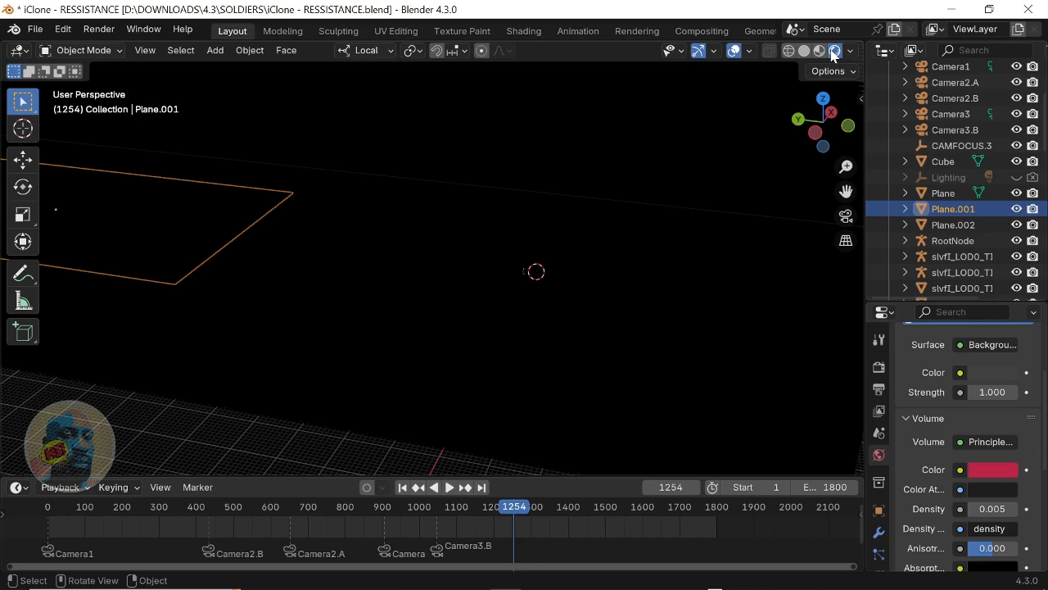
pyautogui.scroll(-4, 486, 180)
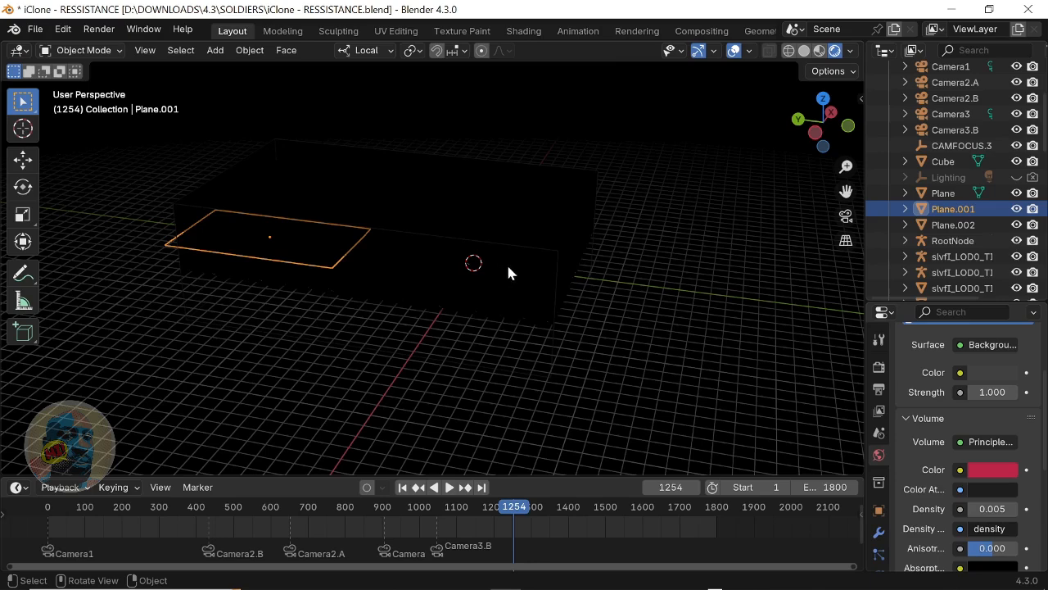
pyautogui.scroll(9, 506, 266)
pyautogui.keyDown('shift'); pyautogui.moveTo(505, 267); pyautogui.dragTo(613, 250, button='middle'); pyautogui.keyUp('shift')
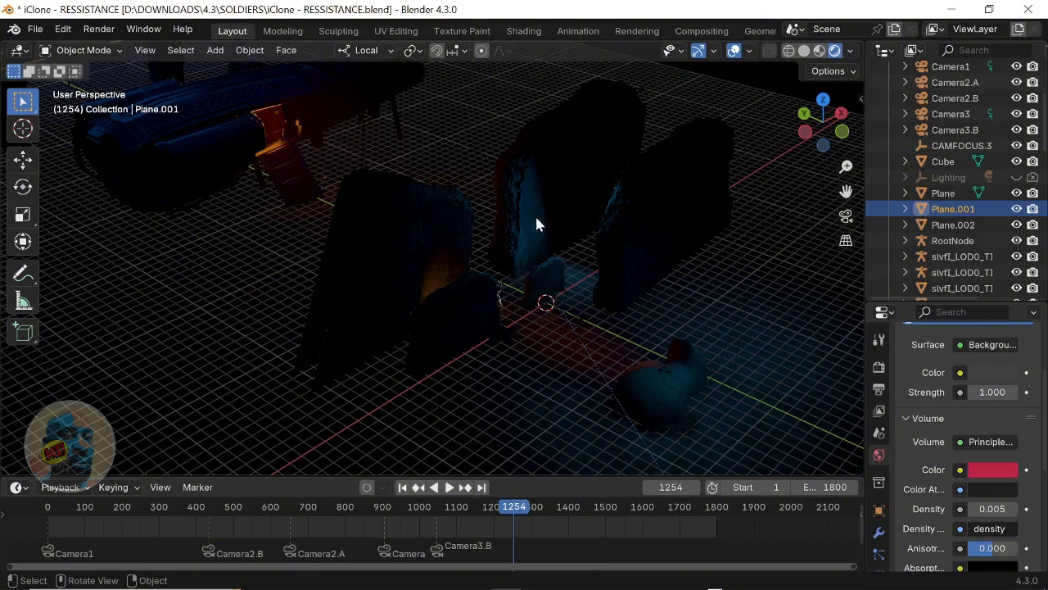
pyautogui.click(583, 326)
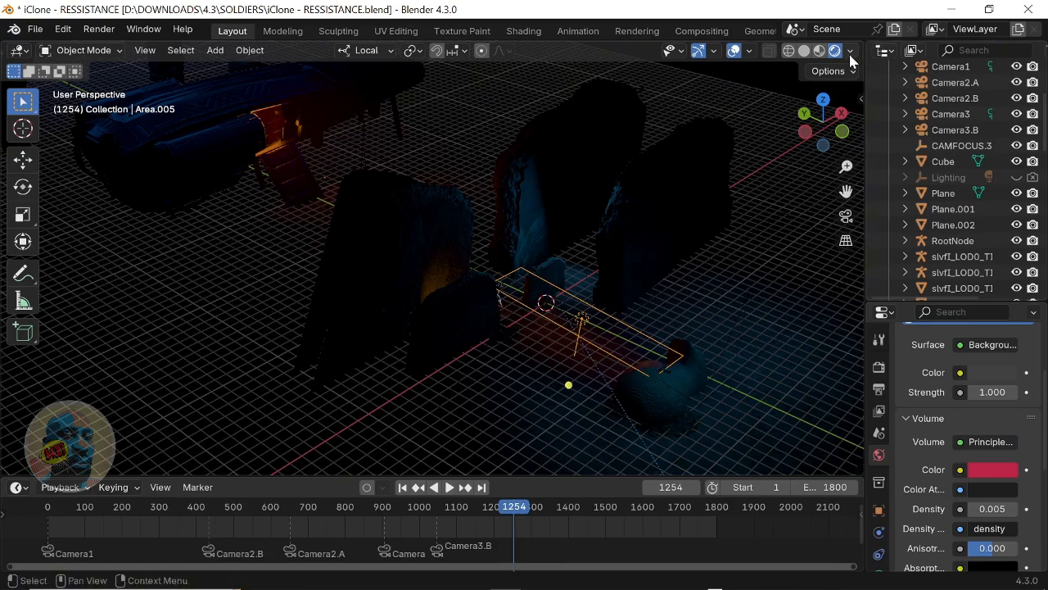
# Hide the viewport overlays to examine the lighting around the slabs and statue head, and show the overlays again.
pyautogui.click(734, 51)
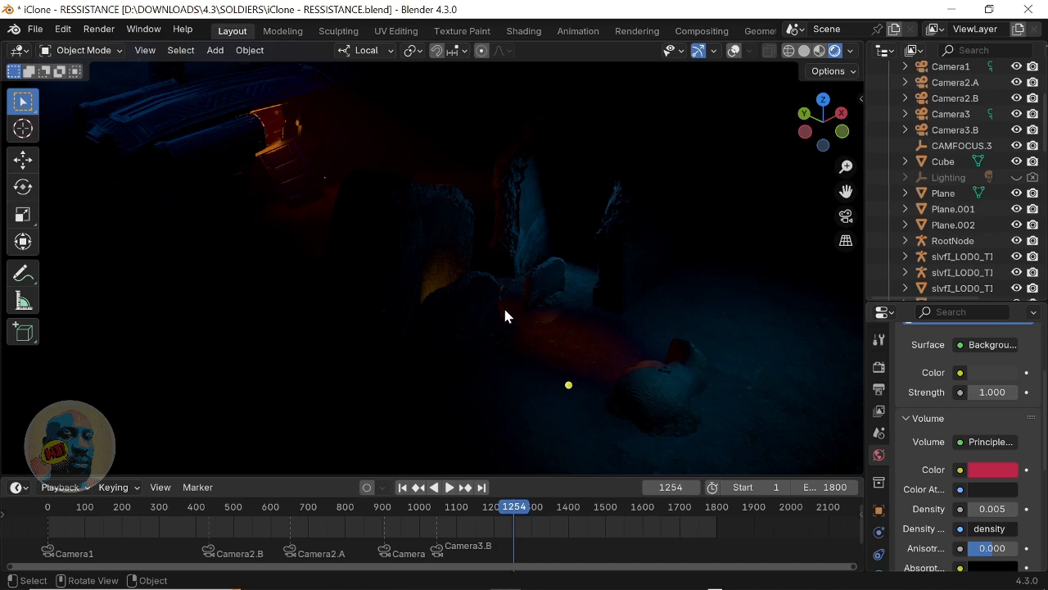
pyautogui.click(543, 314)
pyautogui.click(545, 375)
pyautogui.click(505, 317)
pyautogui.click(517, 289)
pyautogui.click(537, 331)
pyautogui.click(502, 289)
pyautogui.click(734, 50)
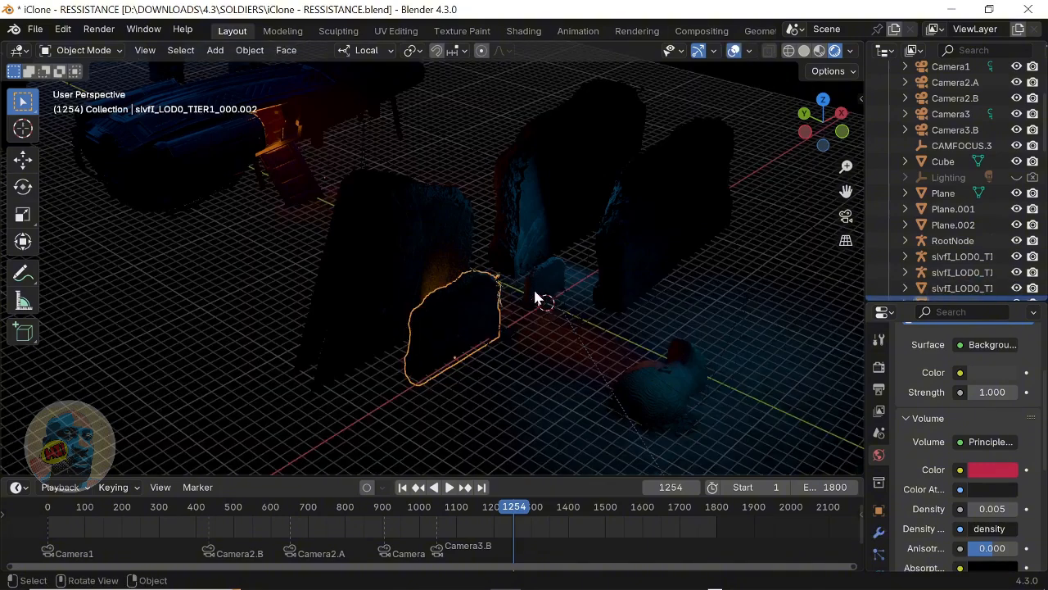
# Select the soldier between the slabs, hide the viewport overlays and frame the view on the soldier.
pyautogui.click(499, 290)
pyautogui.click(733, 50)
pyautogui.press('KP_Decimal')
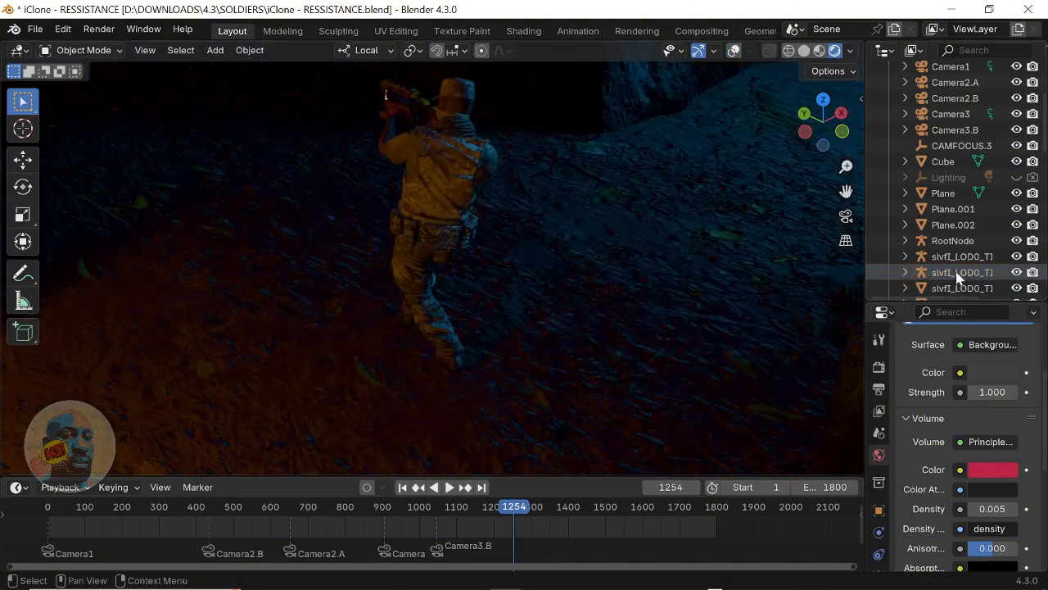
# Toggle the overlays to inspect the soldier's armature, and examine the soldier from behind together with the robot and the ship's ramp.
pyautogui.click(960, 287)
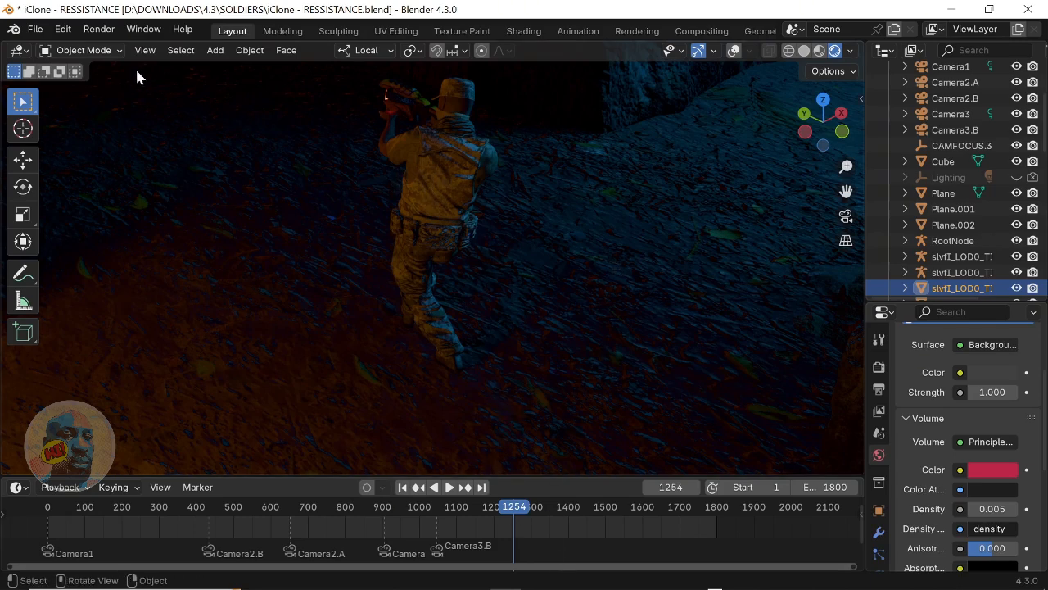
pyautogui.click(734, 51)
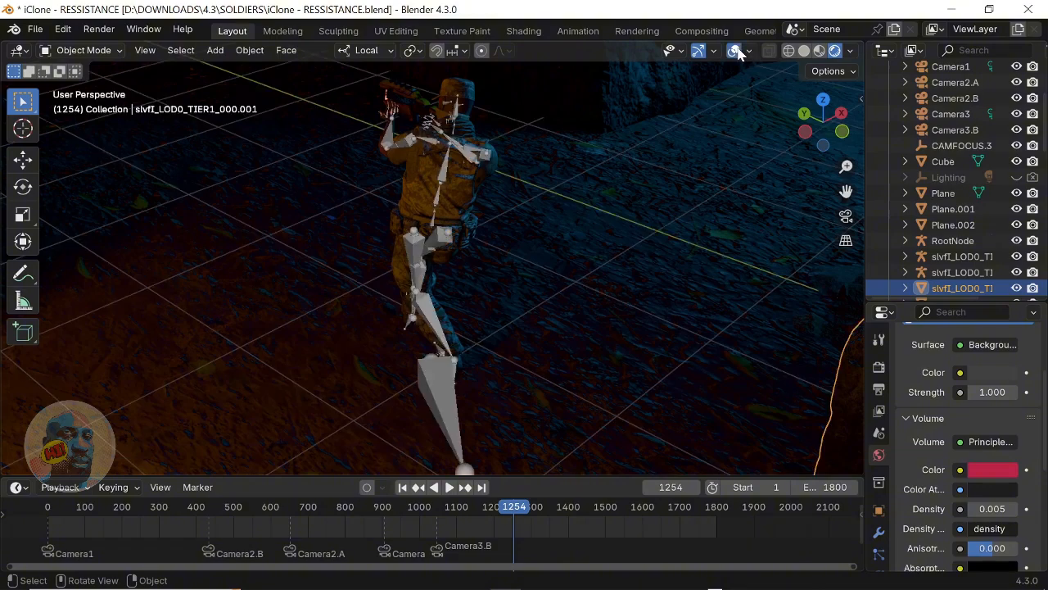
pyautogui.click(734, 51)
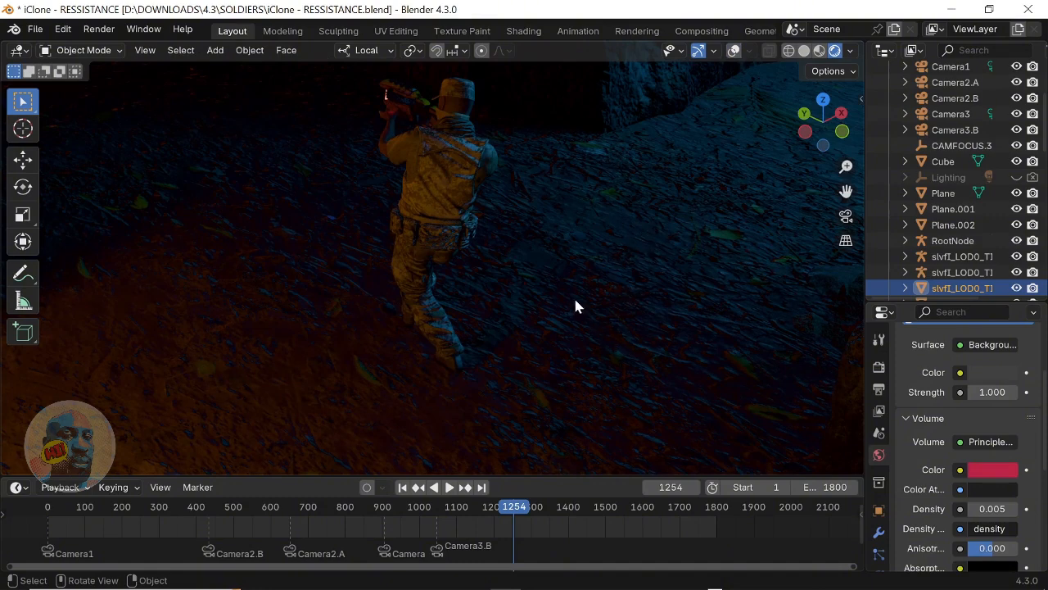
pyautogui.moveTo(613, 280); pyautogui.dragTo(549, 215, button='middle')
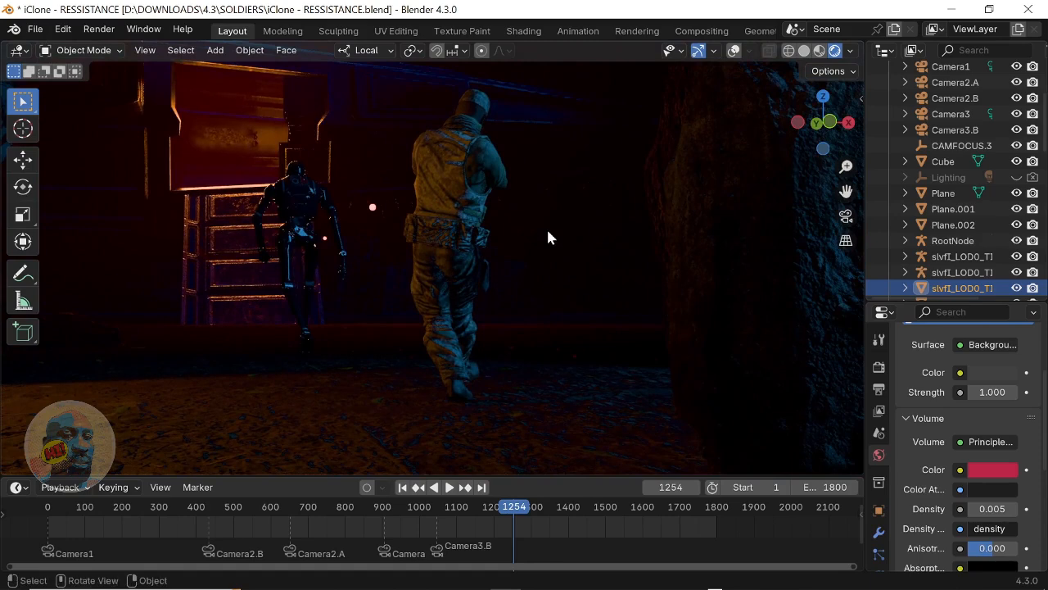
# Set the world's Principled Volume density to 0.002 to compare the fog around the soldier and robot.
pyautogui.click(972, 272)
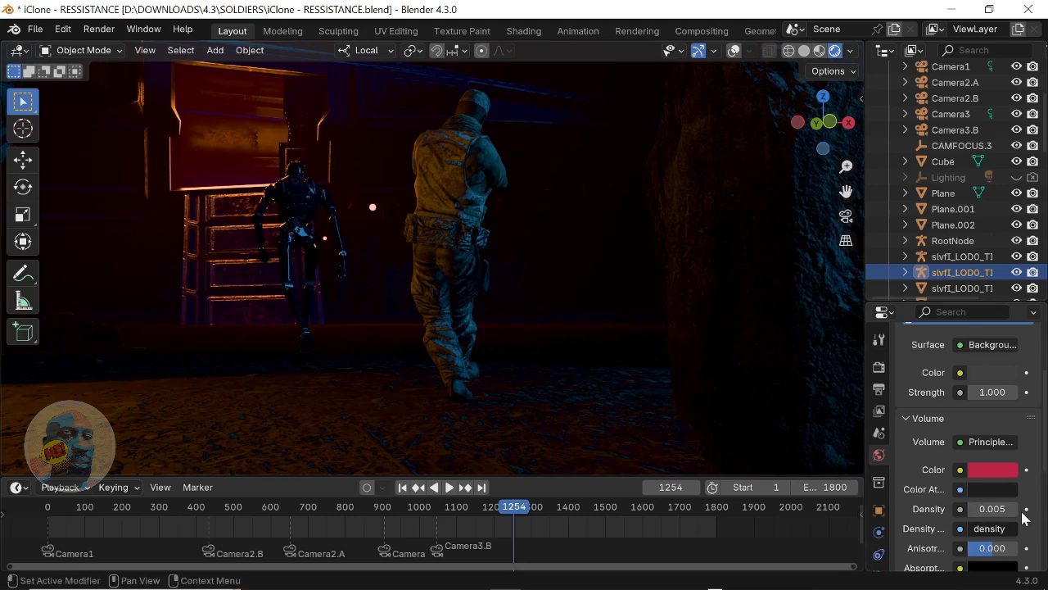
pyautogui.click(995, 509)
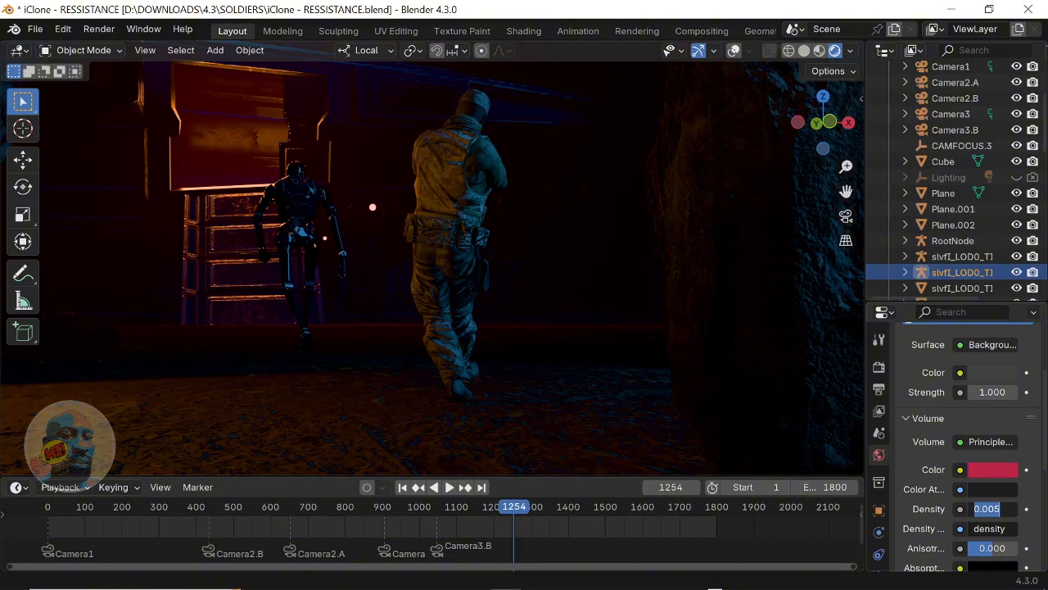
pyautogui.click(1000, 509)
pyautogui.hotkey('shift', 'Left')
pyautogui.write('2')
pyautogui.press('Return')
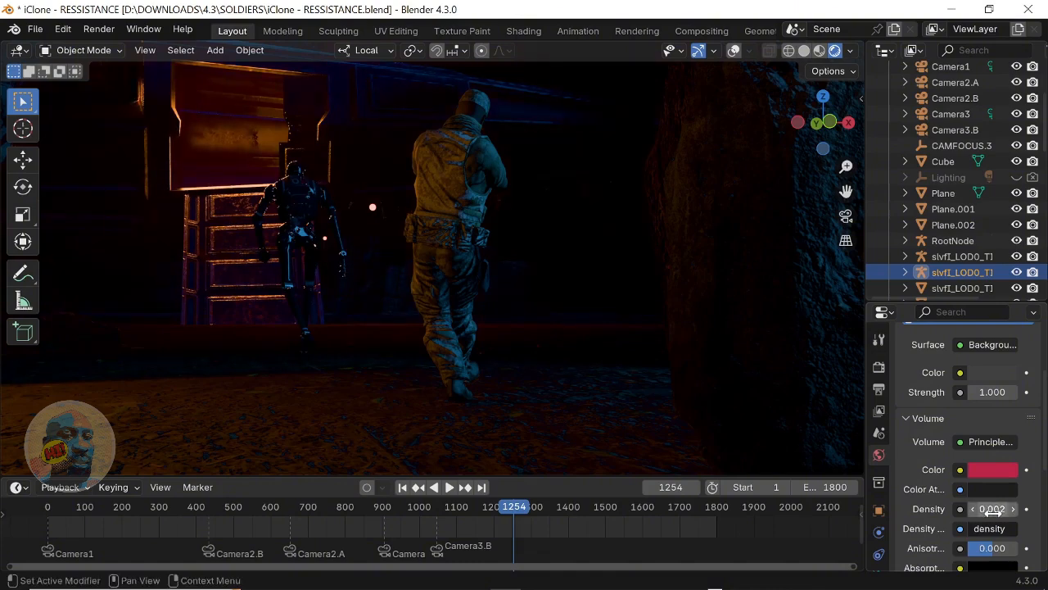
pyautogui.click(958, 259)
pyautogui.click(958, 273)
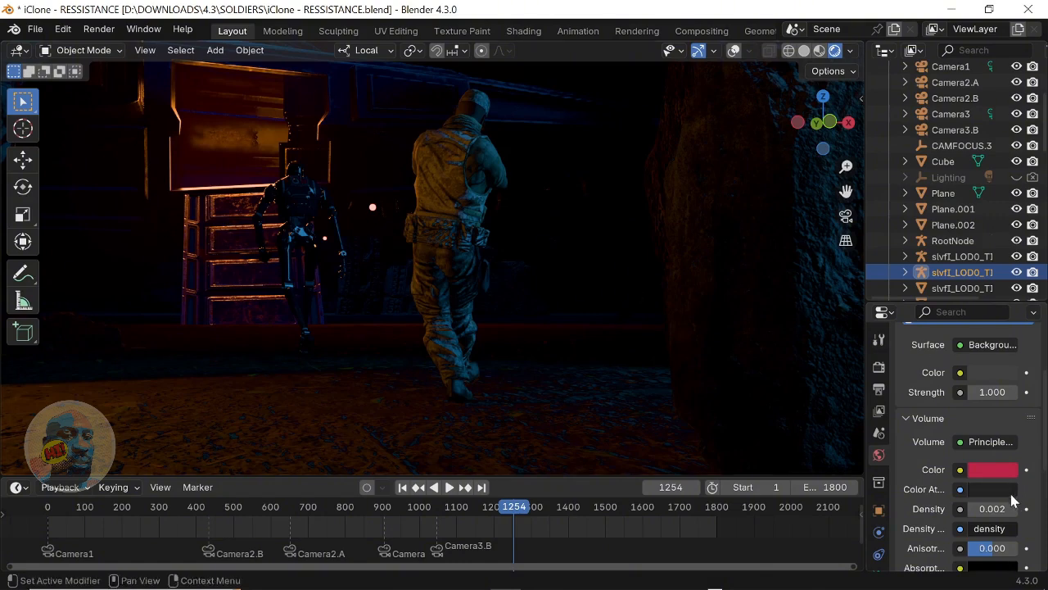
# Set the world's Principled Volume density to 0.004, keeping the second slvfl_LOD0 armature selected.
pyautogui.click(989, 509)
pyautogui.moveTo(1004, 508); pyautogui.dragTo(996, 509)
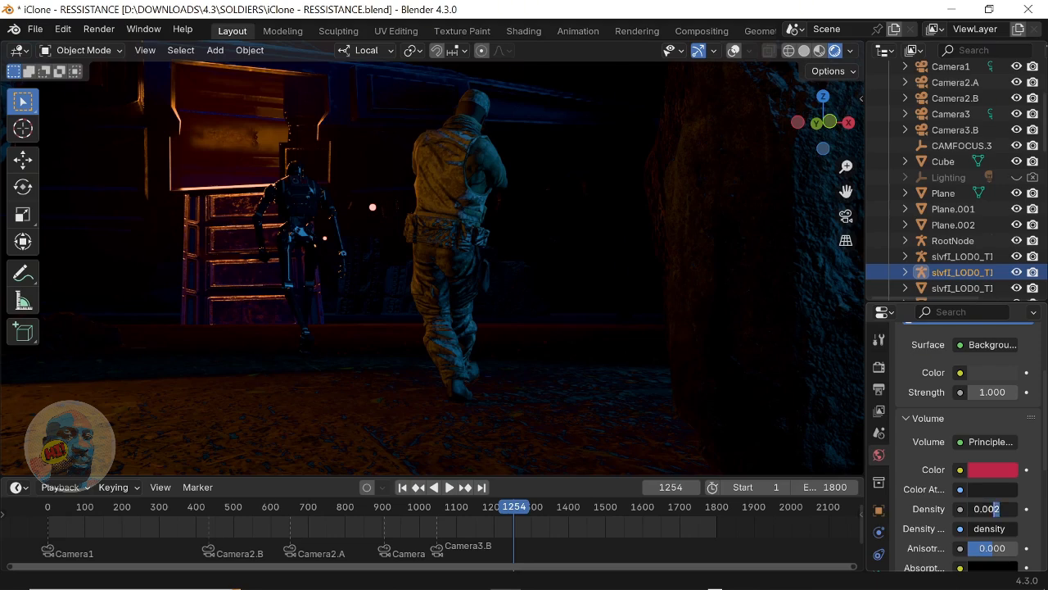
pyautogui.write('4')
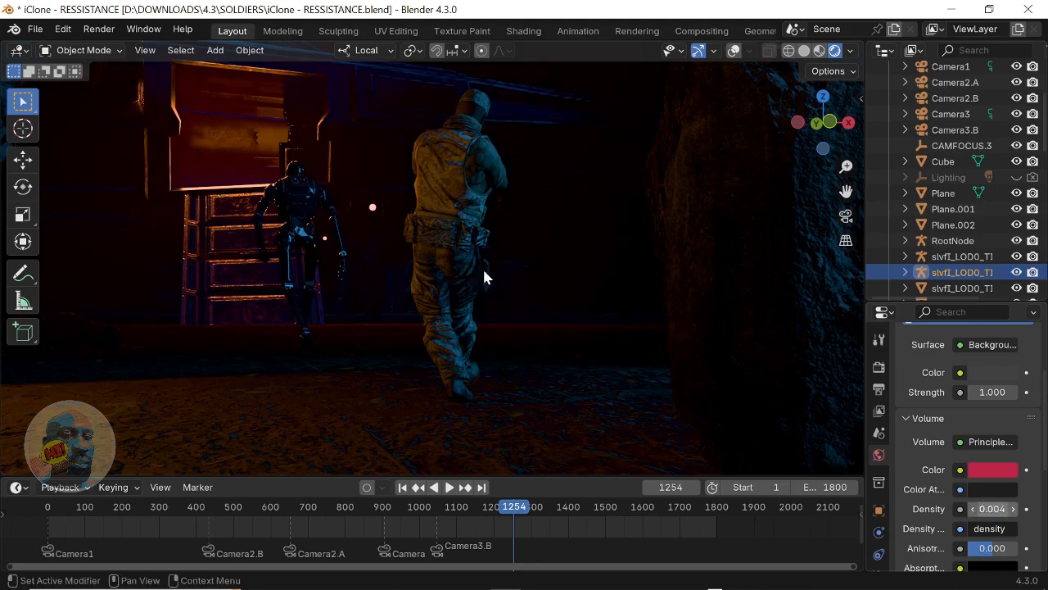
pyautogui.press('Return')
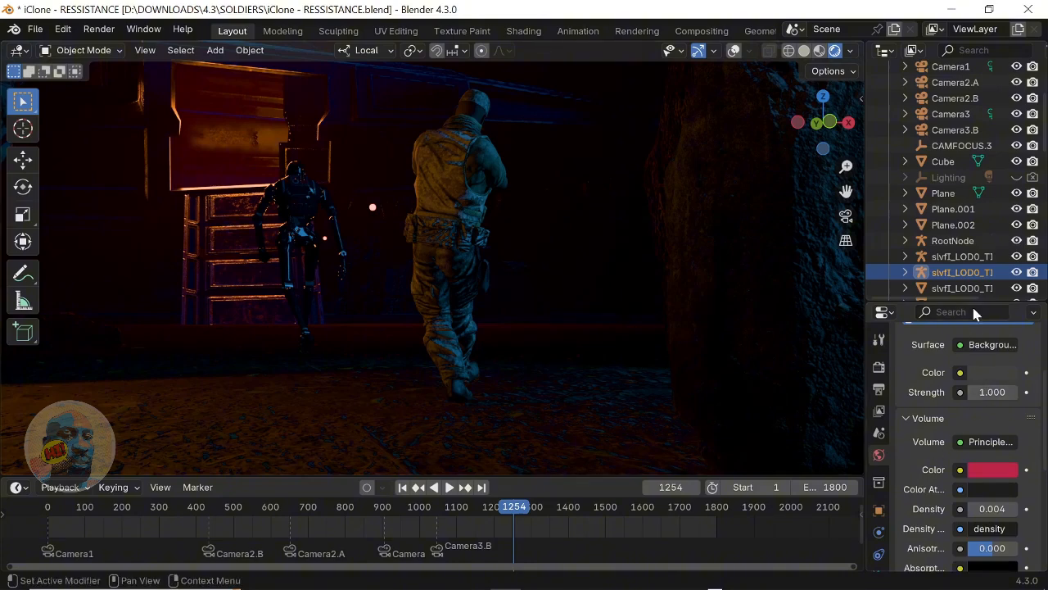
pyautogui.click(959, 254)
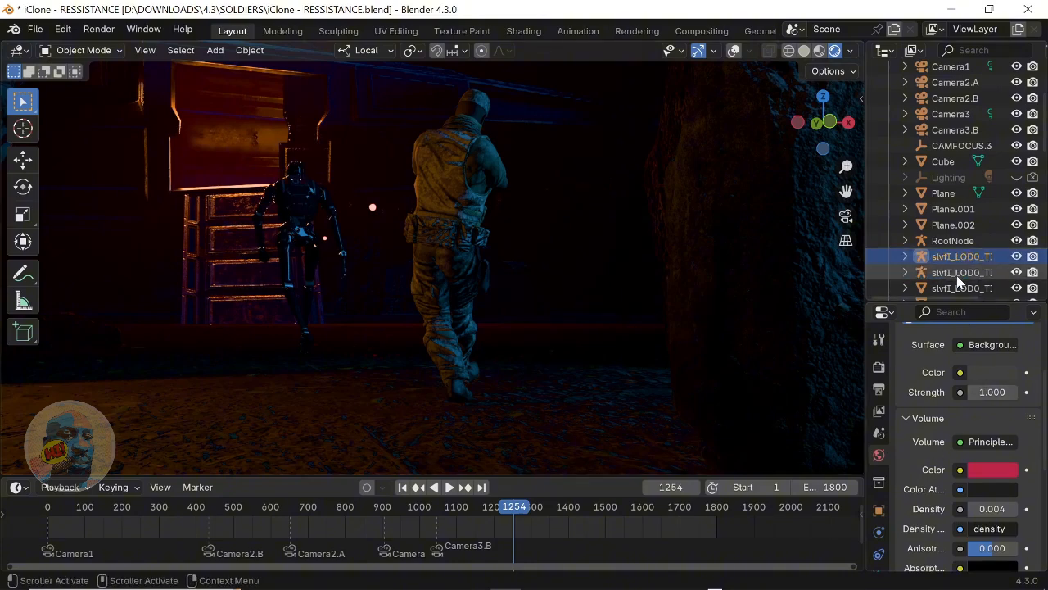
pyautogui.click(960, 274)
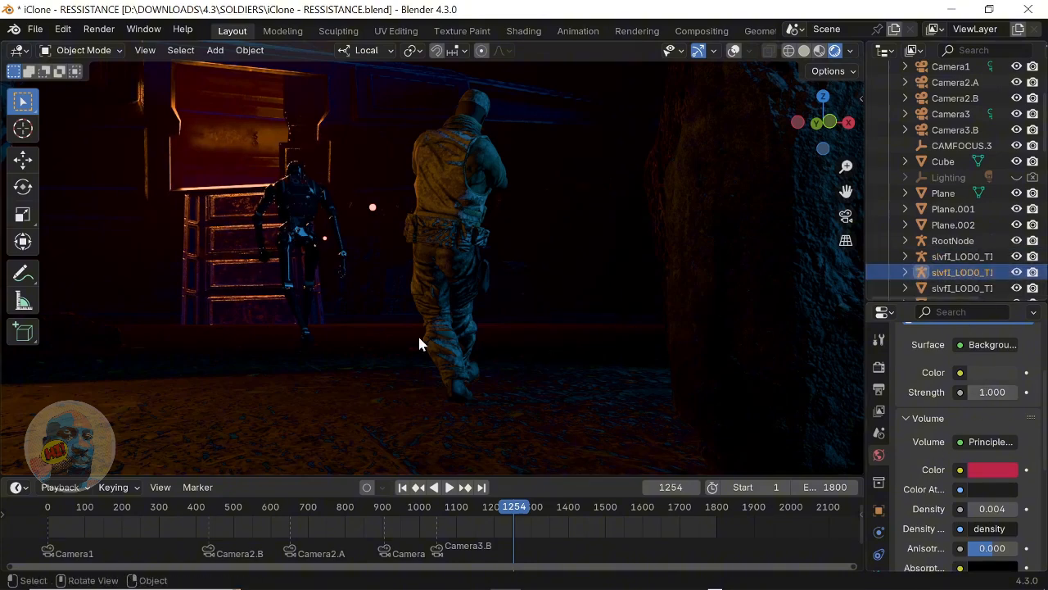
# Return the animation to frame 1 and view the rendered scene through the active camera, Camera1.
pyautogui.click(402, 488)
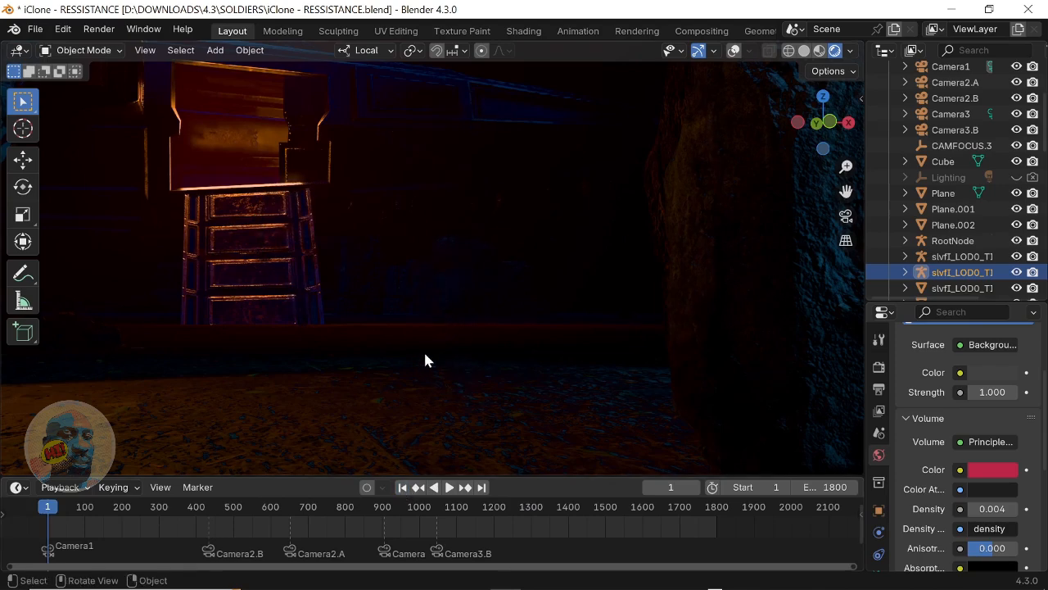
pyautogui.press('KP_0')
pyautogui.click(947, 258)
pyautogui.click(948, 273)
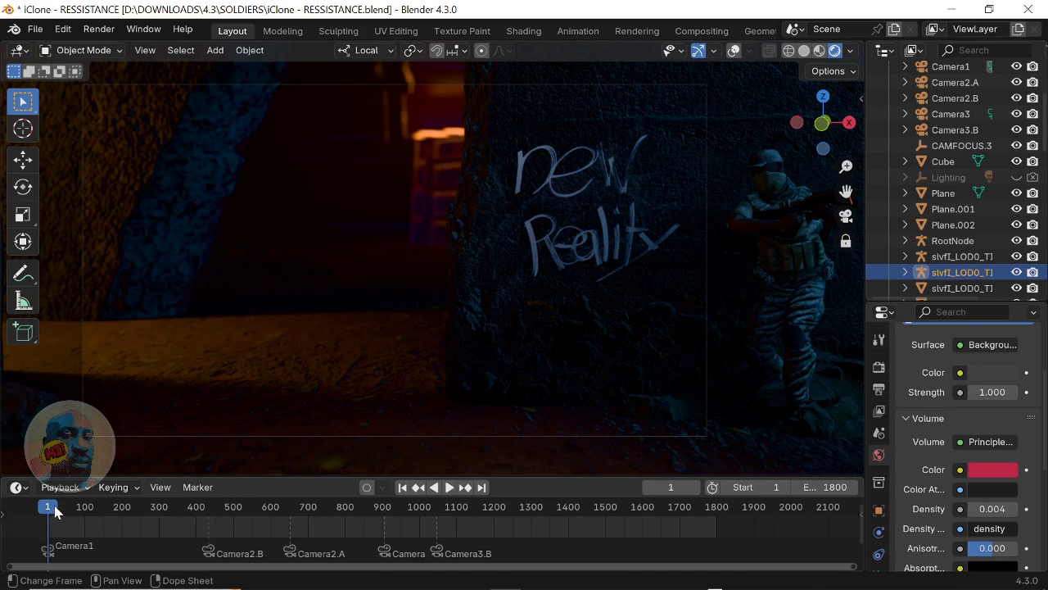
# Play the Camera1 shot to frame 102, and advance to frame 390 to examine the robot approaching the soldier.
pyautogui.press('space')
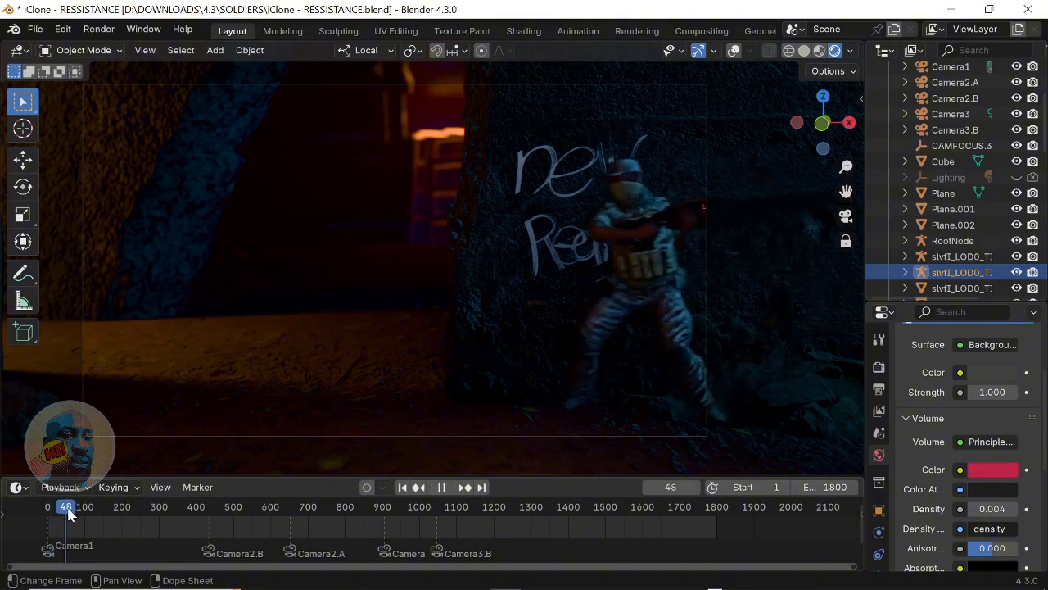
pyautogui.press('space')
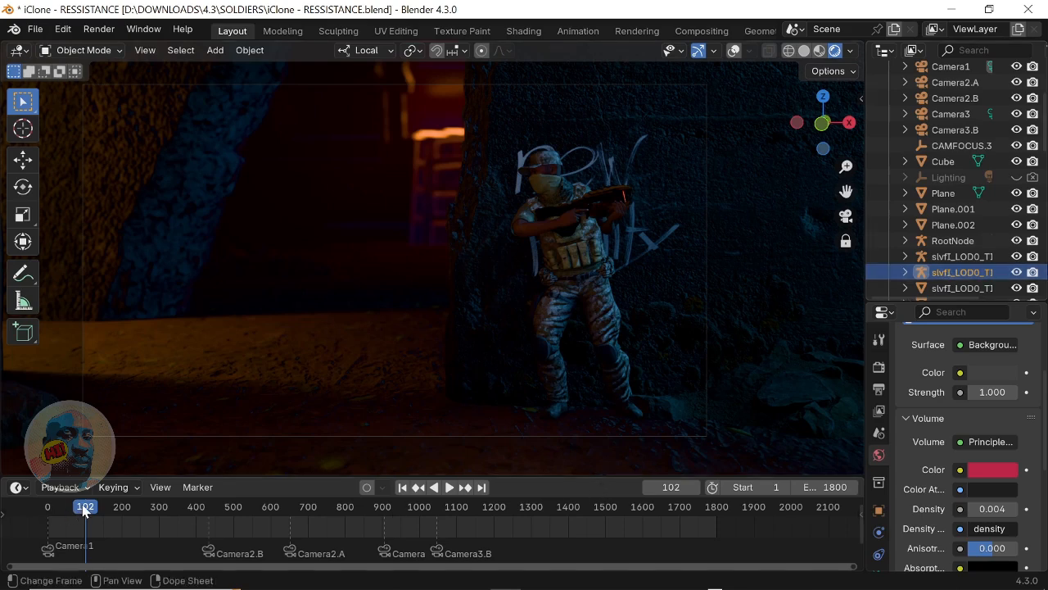
pyautogui.moveTo(85, 506); pyautogui.dragTo(187, 527)
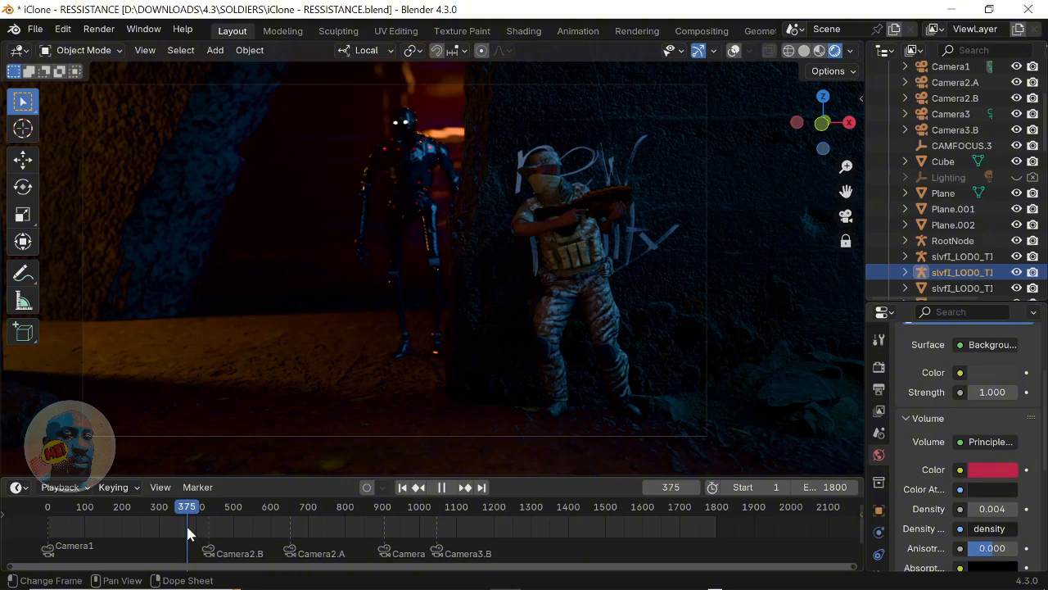
pyautogui.press('space')
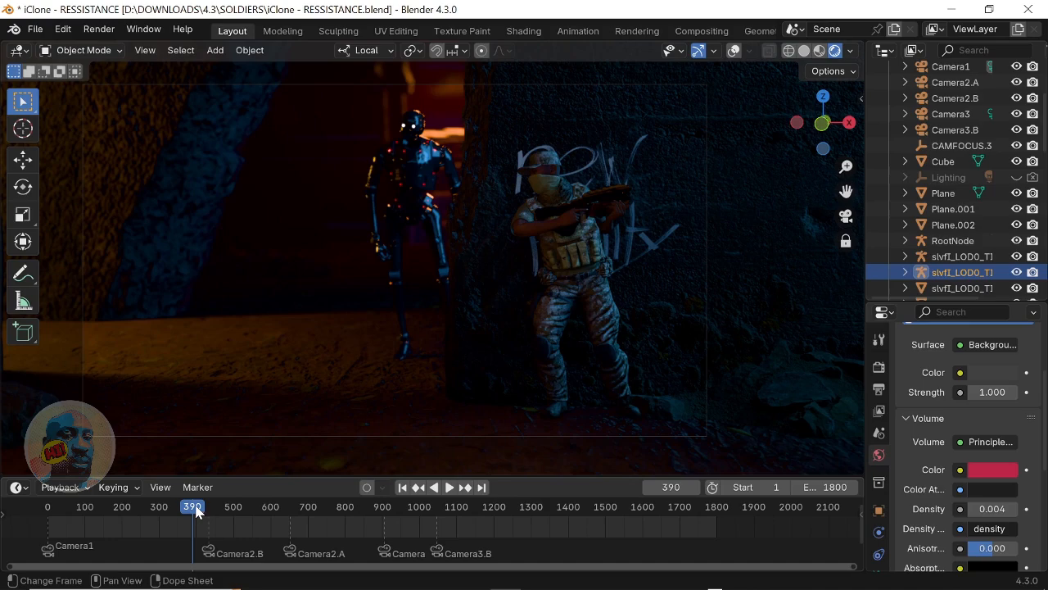
# Scrub to frame 622 to examine the Camera2.B close-up of the robot and the soldier.
pyautogui.moveTo(195, 512); pyautogui.dragTo(280, 516)
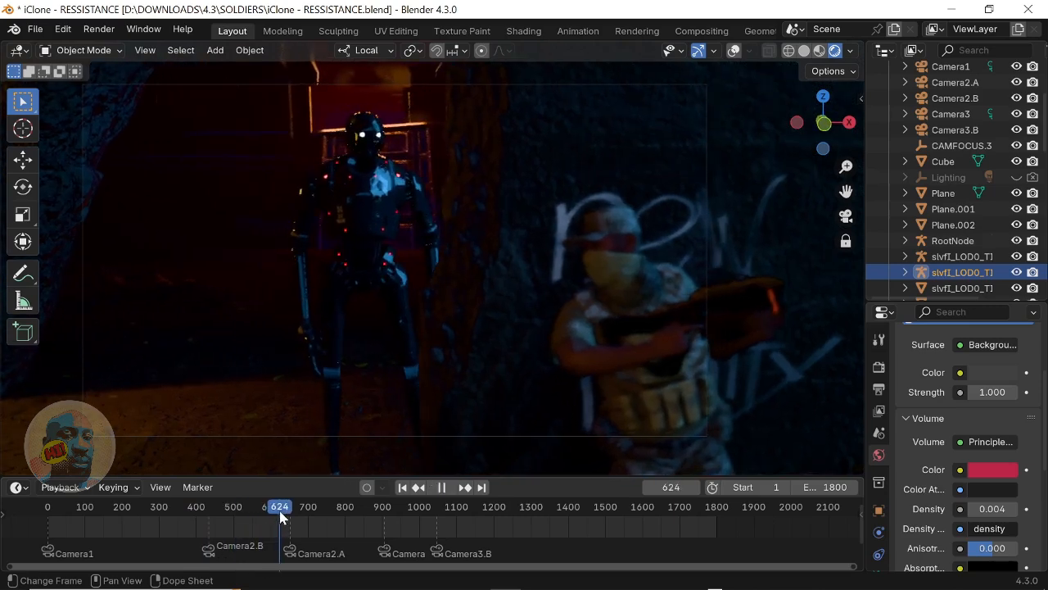
pyautogui.click(942, 258)
pyautogui.click(944, 271)
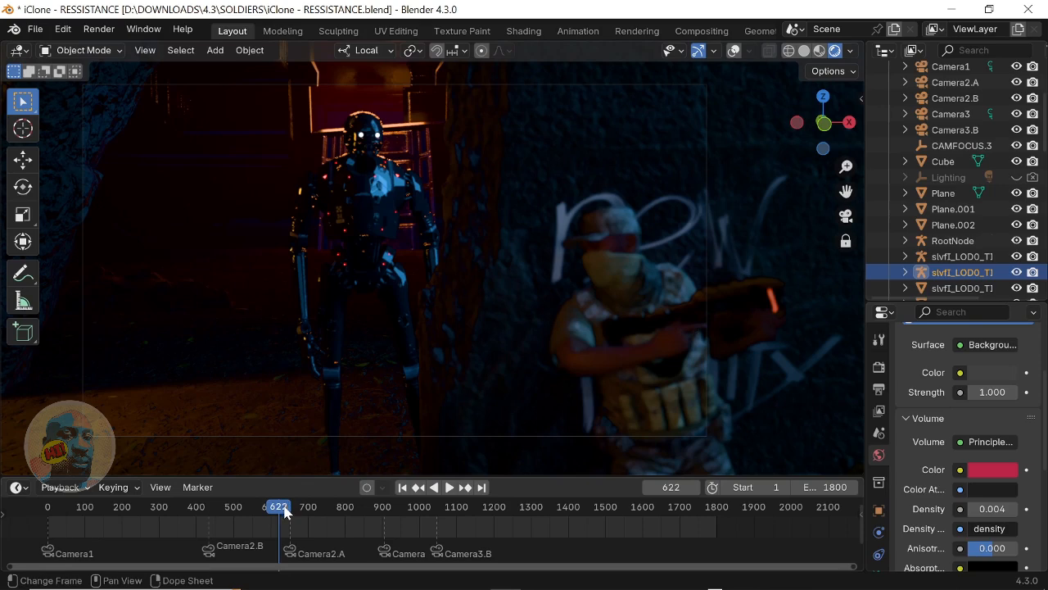
# Scrub to the Camera2.A wide shot at frame 817 and the Camera3 shot at frame 945, and select the first slvfl_LOD0 armature.
pyautogui.moveTo(284, 512); pyautogui.dragTo(350, 511)
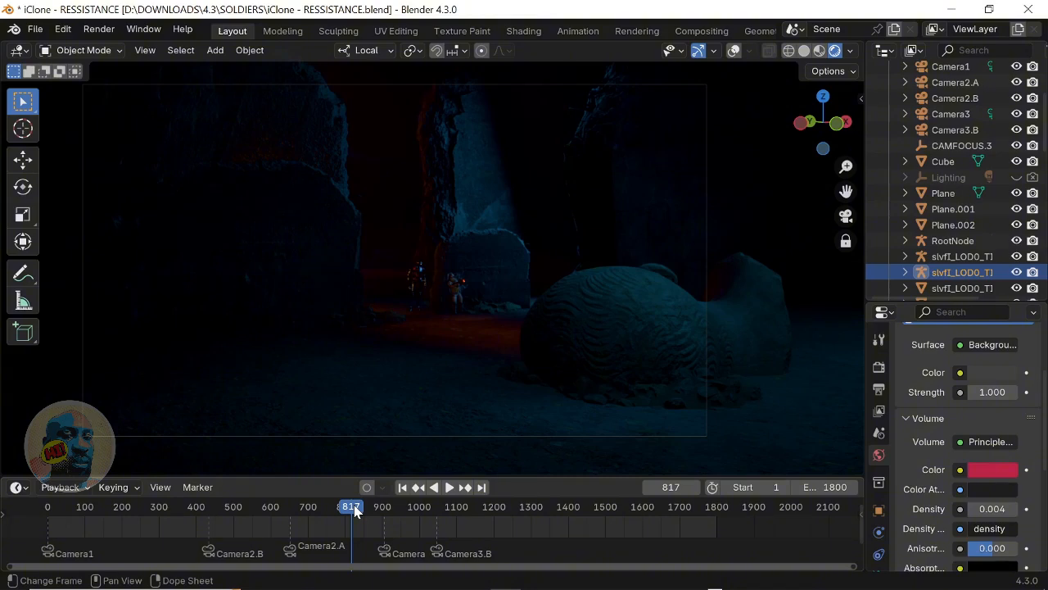
pyautogui.moveTo(354, 509); pyautogui.dragTo(400, 517)
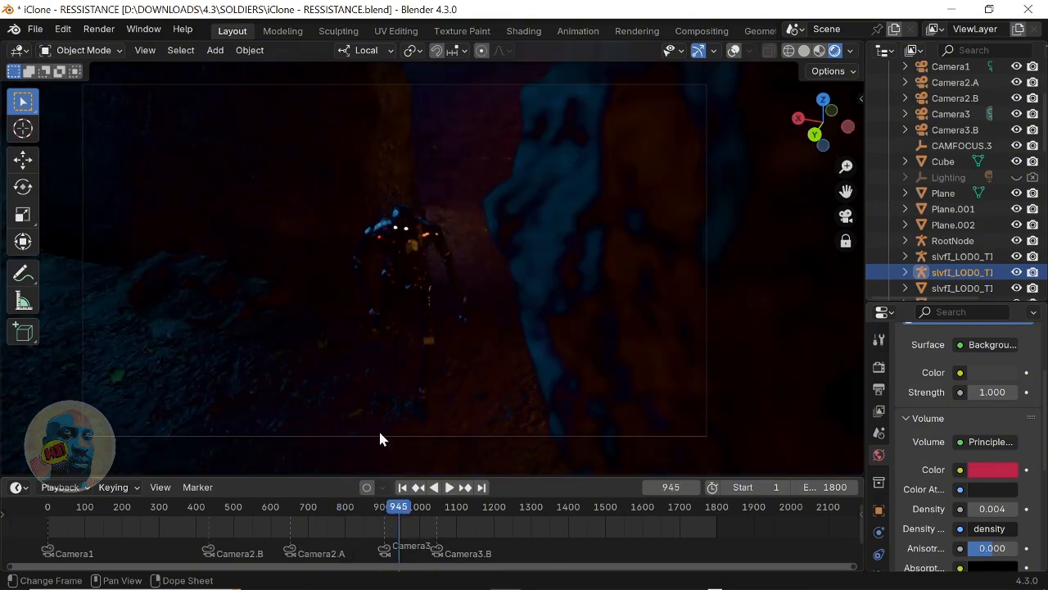
pyautogui.click(954, 256)
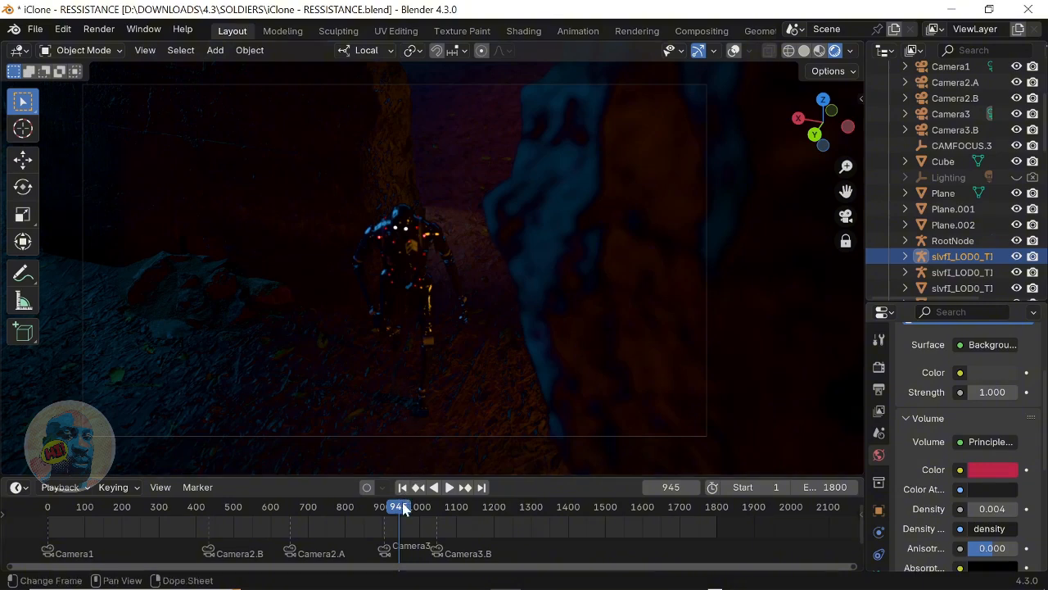
# Play through the Camera3 and Camera3.B shots, stopping to examine frames 1041, 1071 and 1502.
pyautogui.press('space')
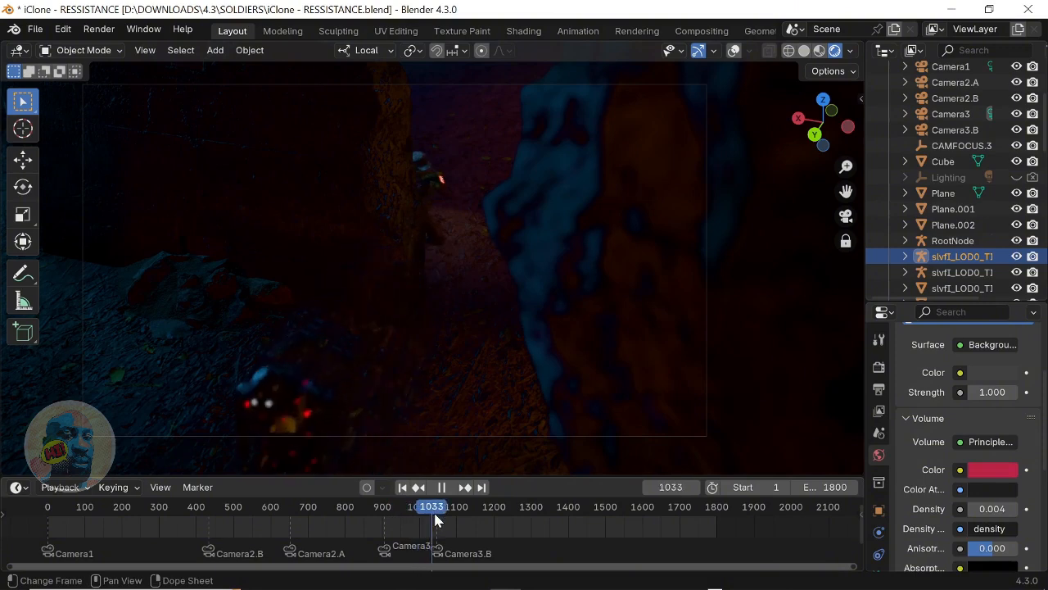
pyautogui.press('space')
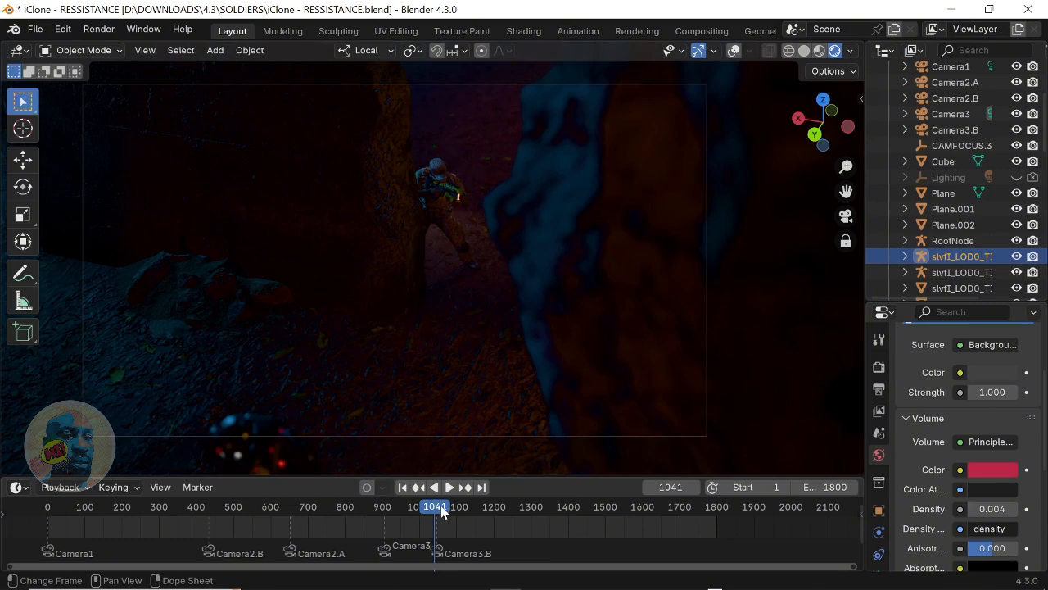
pyautogui.press('space')
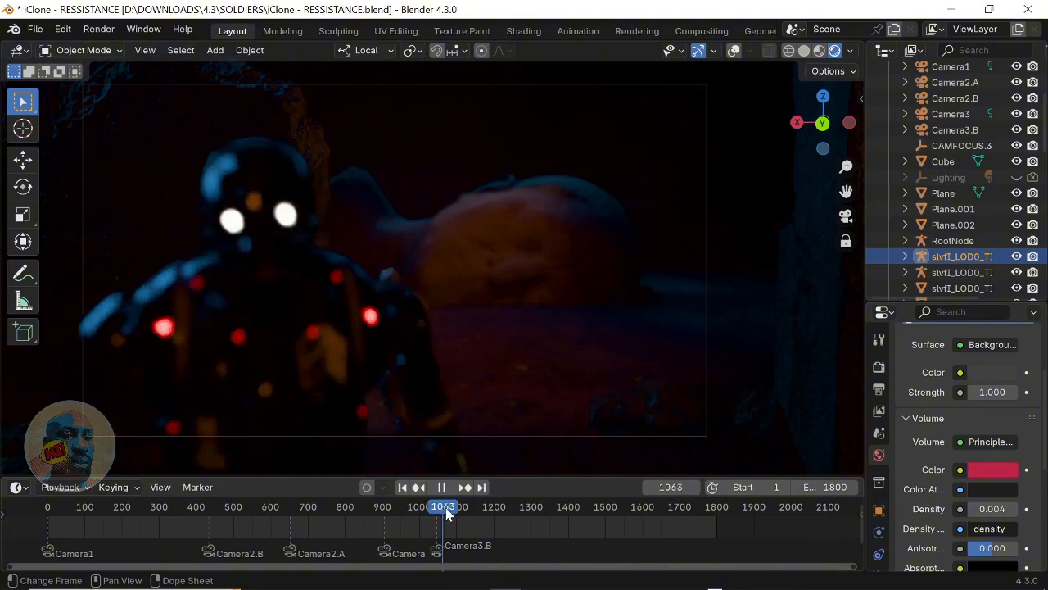
pyautogui.press('space')
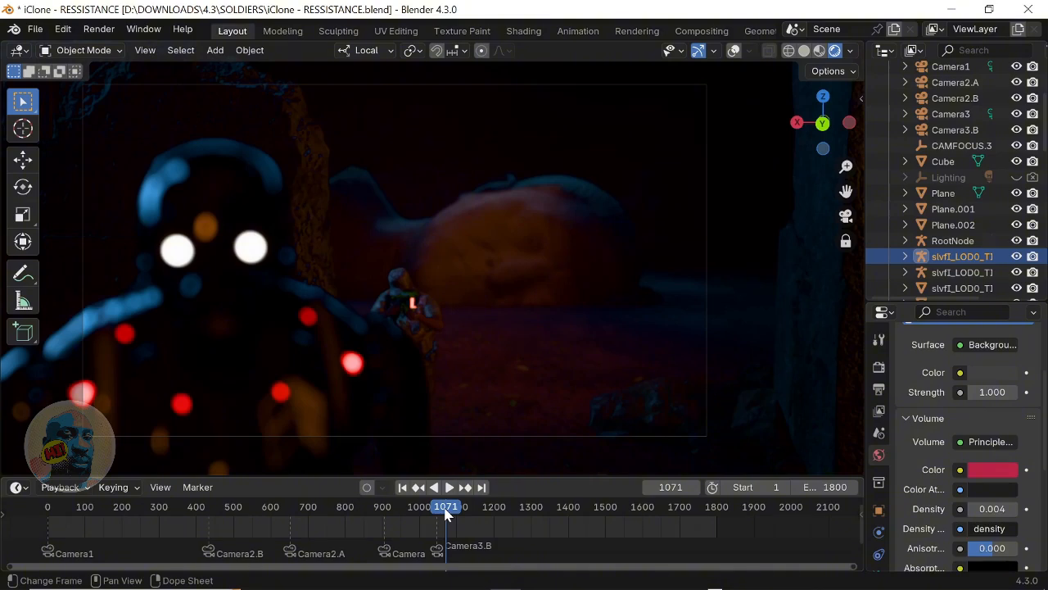
pyautogui.press('space')
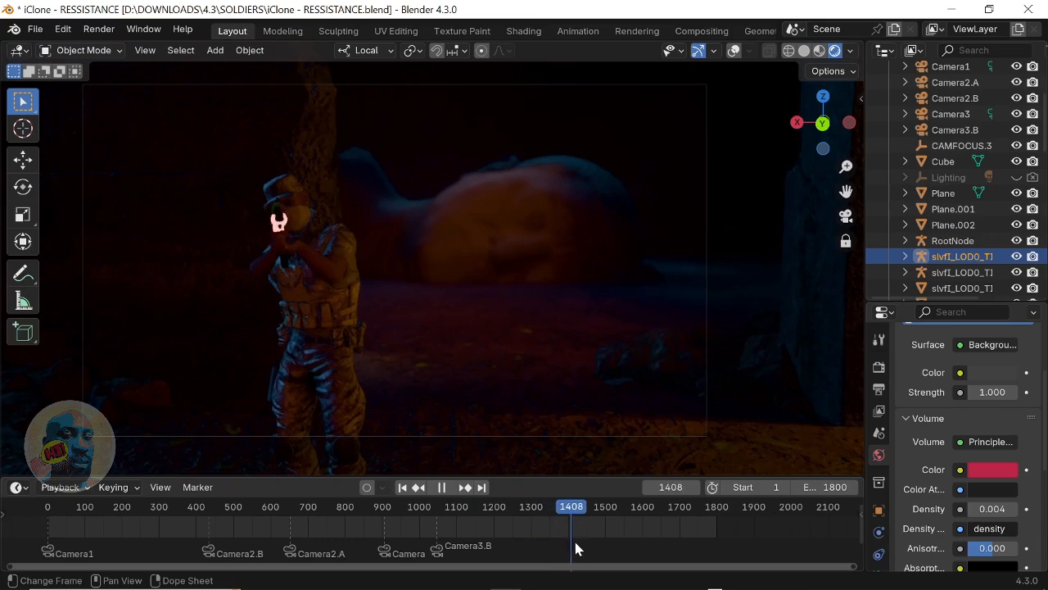
pyautogui.press('space')
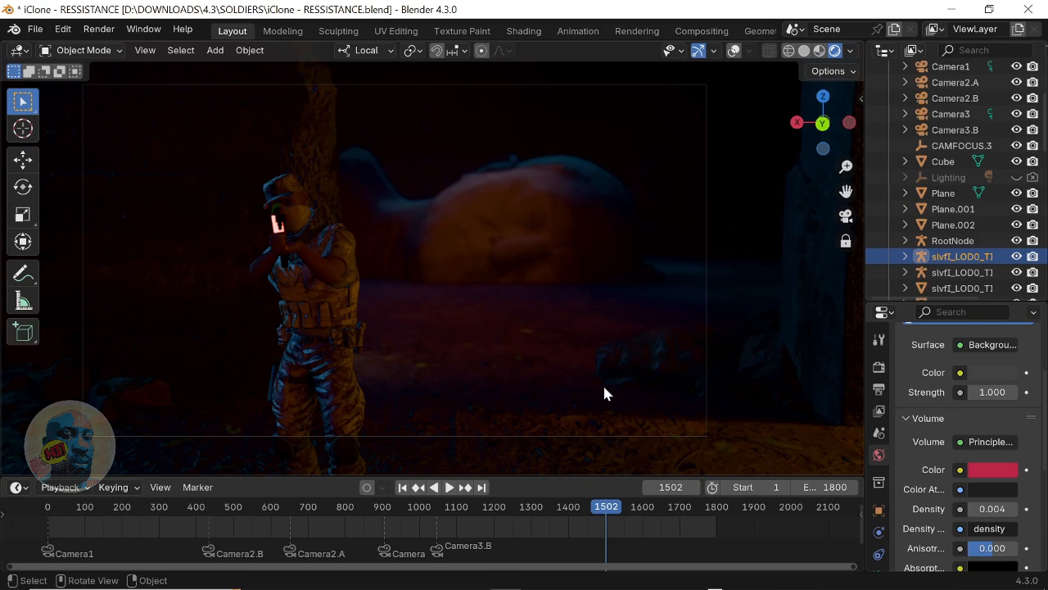
# Try the AgX view transform in the render color management, and restore Khronos PBR Neutral.
pyautogui.click(878, 367)
pyautogui.click(997, 421)
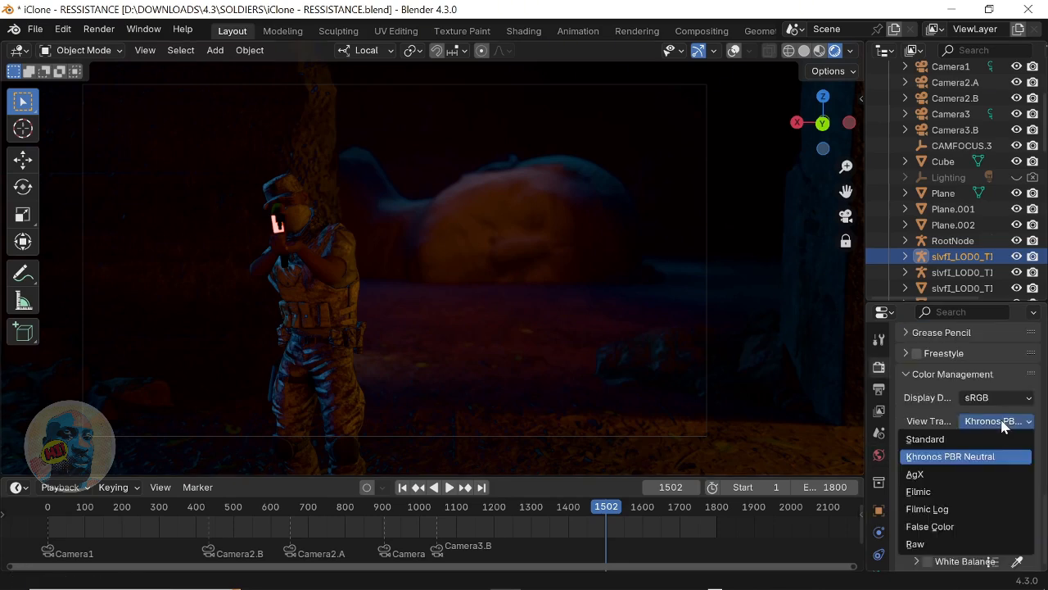
pyautogui.click(943, 473)
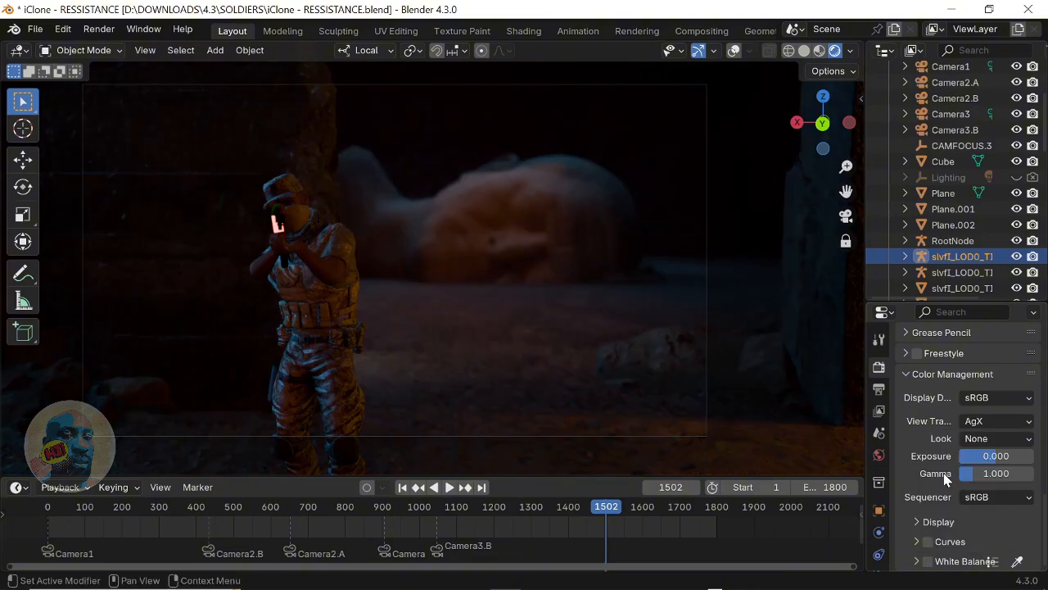
pyautogui.click(999, 423)
pyautogui.click(985, 457)
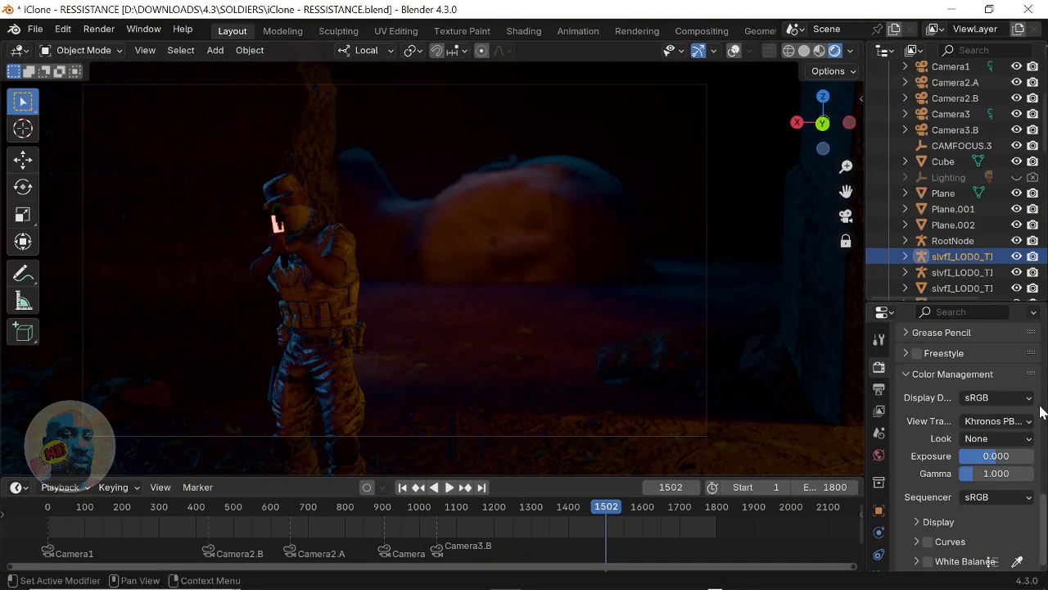
# Compare the Standard view transform with the sRGB display device kept, and return to Khronos PBR Neutral.
pyautogui.click(988, 422)
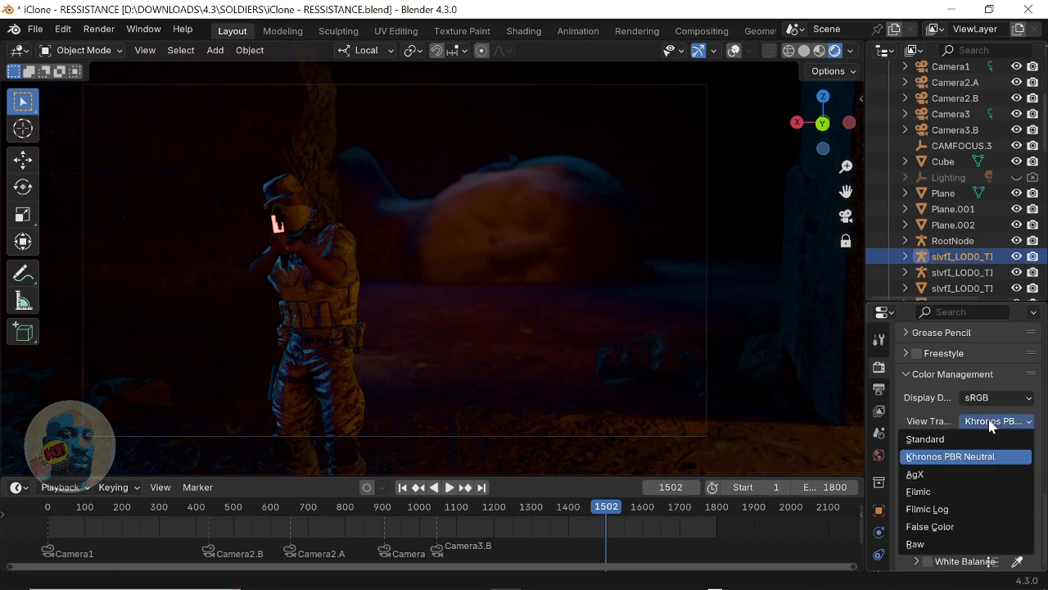
pyautogui.click(941, 441)
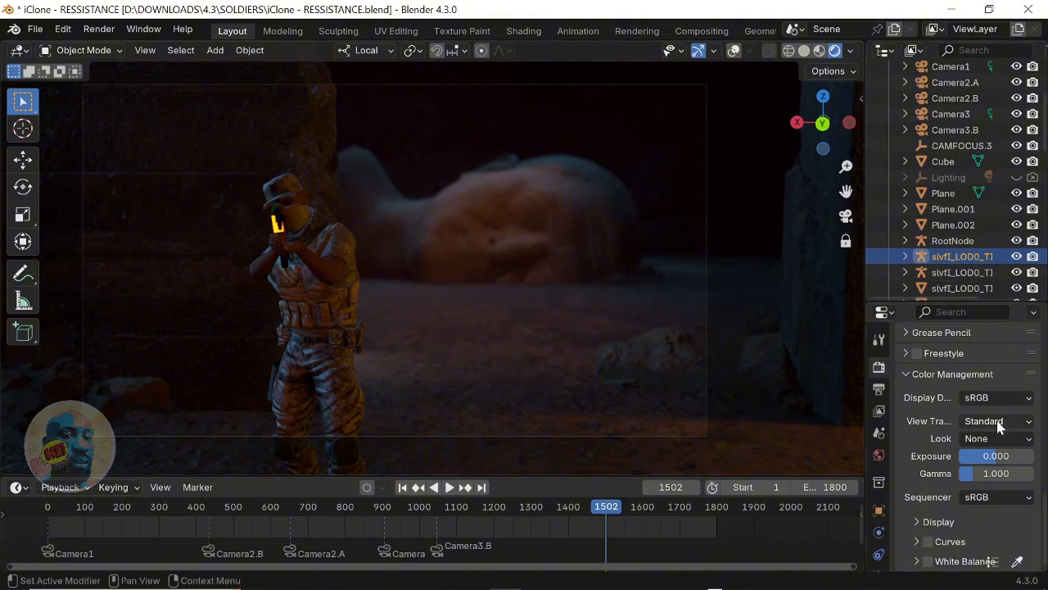
pyautogui.click(988, 397)
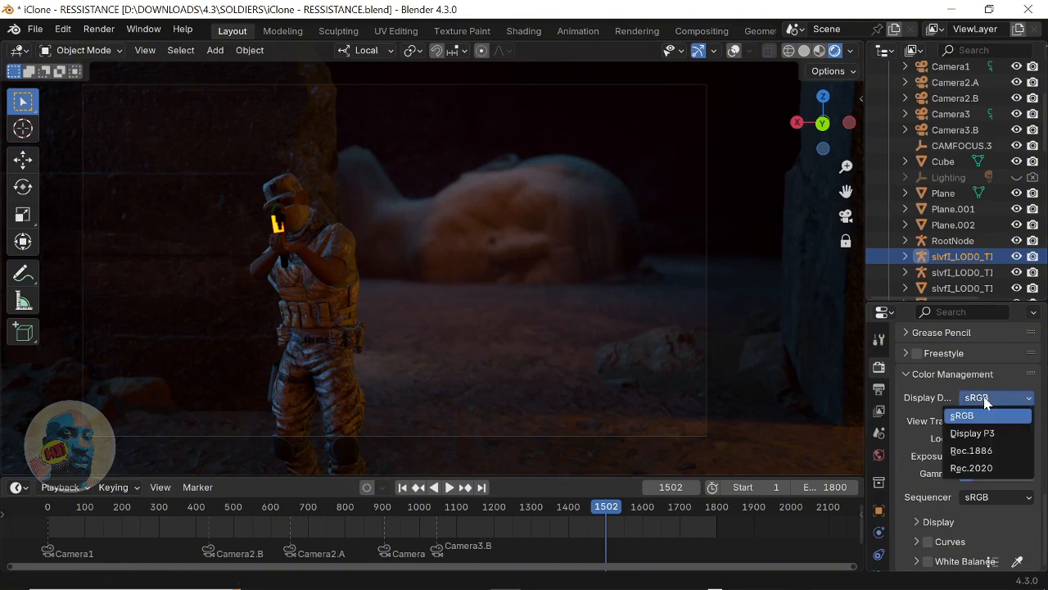
pyautogui.click(987, 415)
pyautogui.click(994, 420)
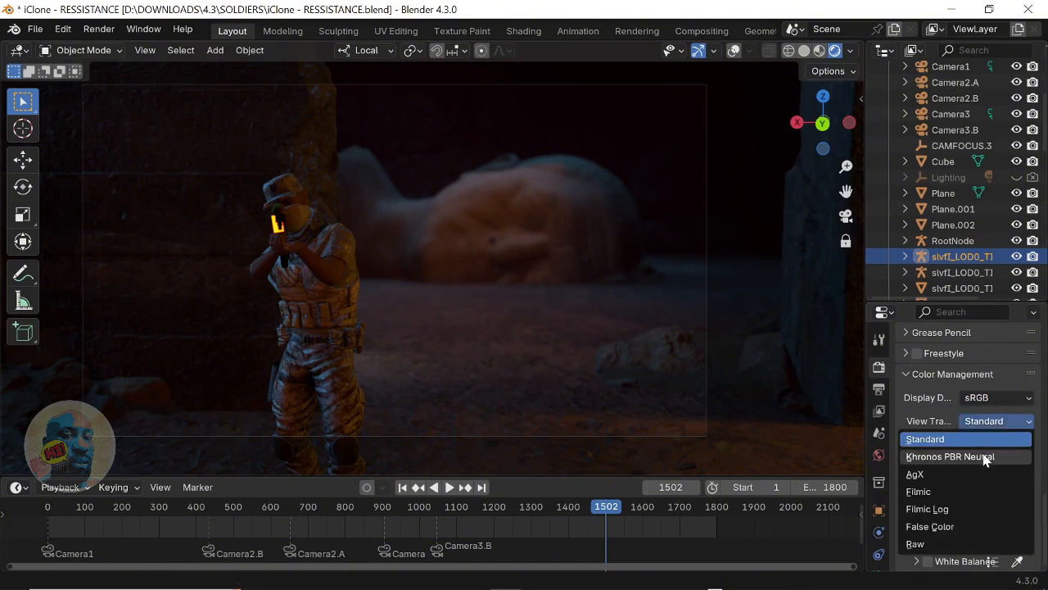
pyautogui.click(987, 459)
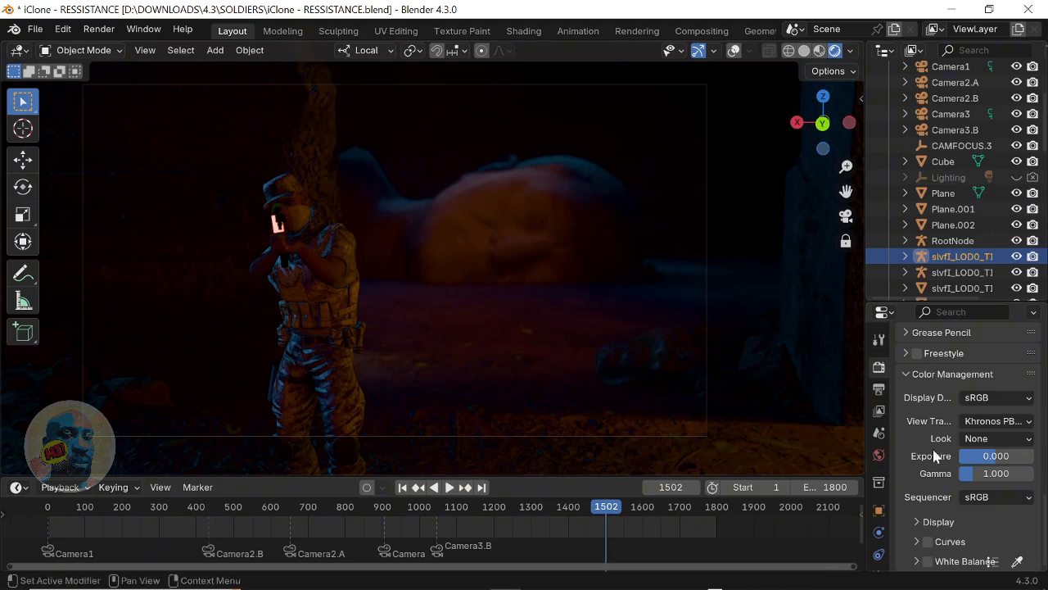
# Try the Very High Contrast and Medium Contrast looks on the render, and set the look back to None.
pyautogui.click(987, 440)
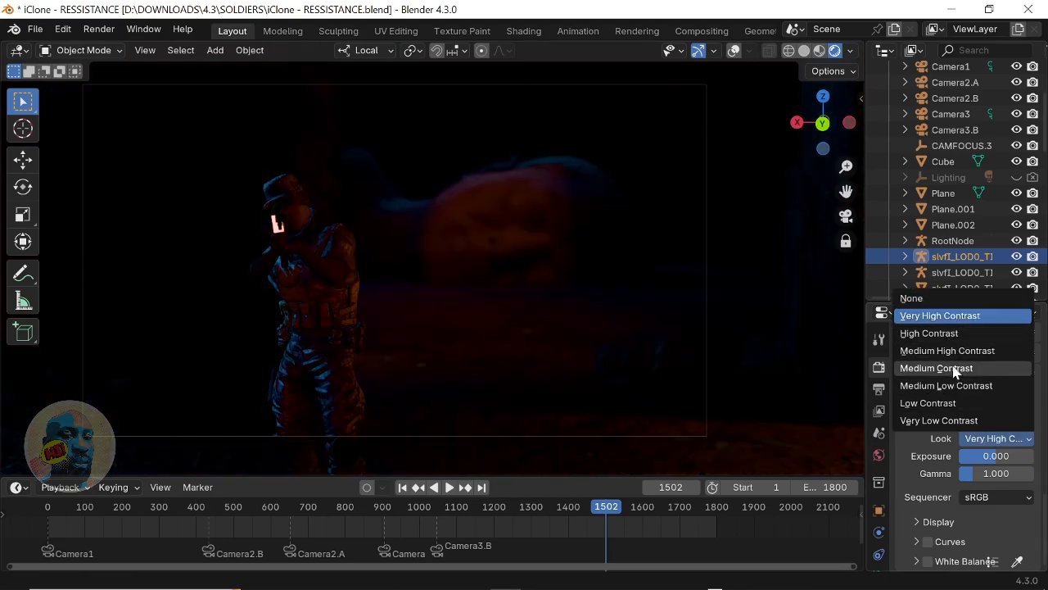
pyautogui.click(956, 370)
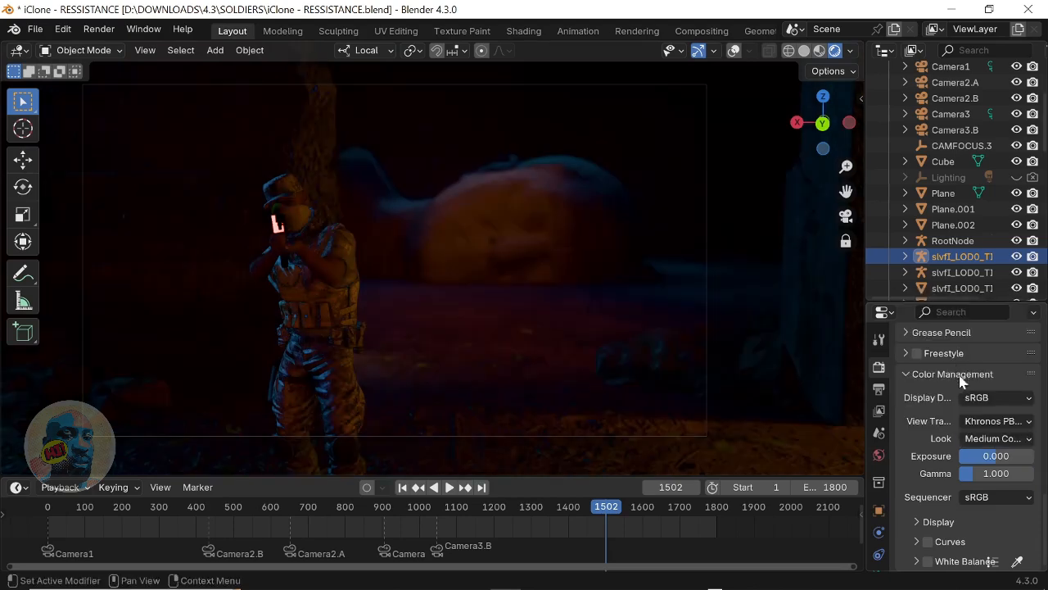
pyautogui.click(1002, 440)
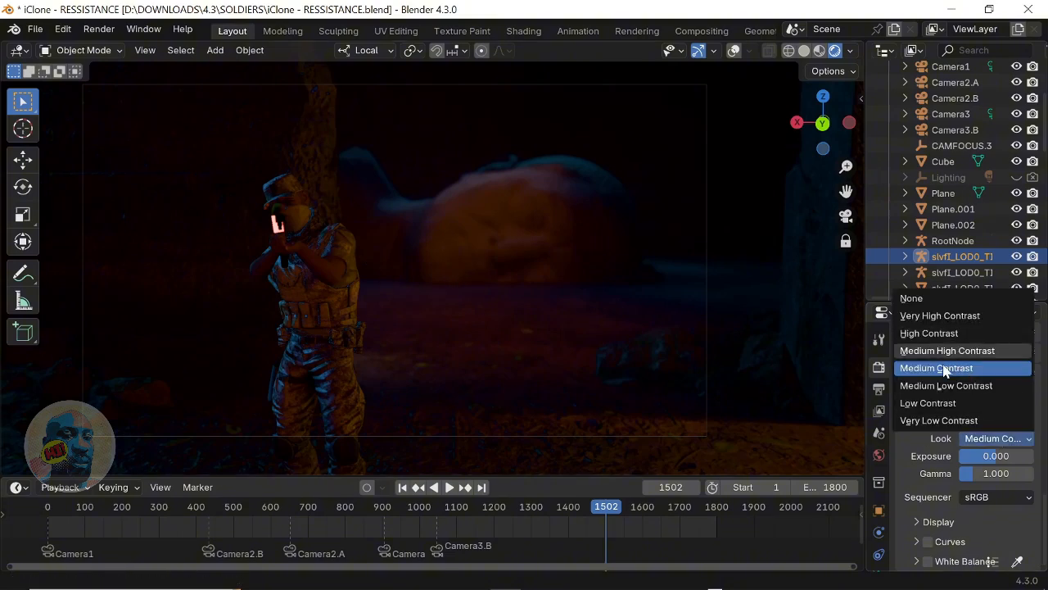
pyautogui.click(912, 298)
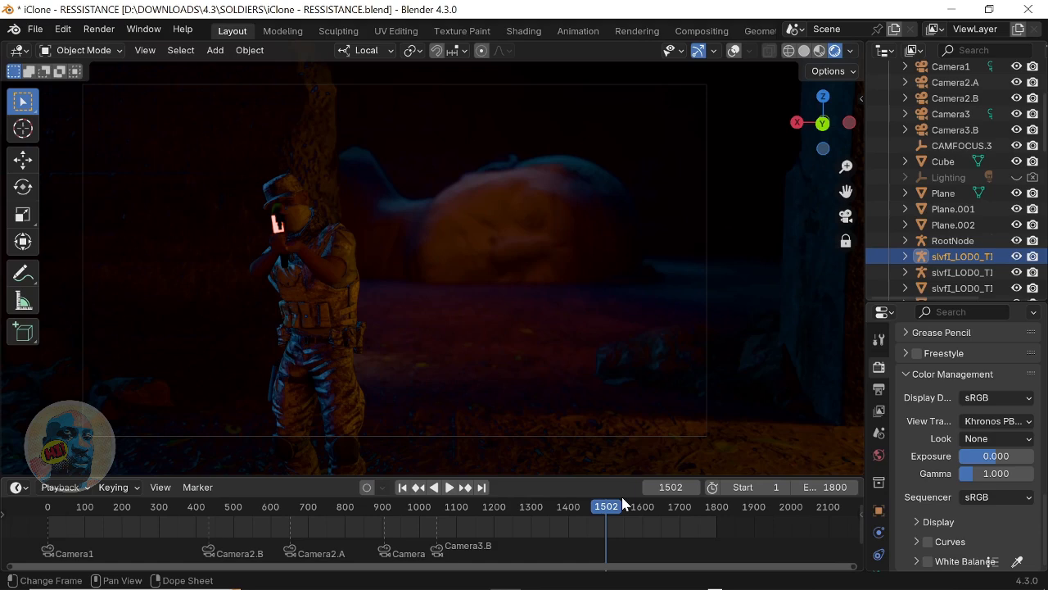
# Leave the camera view to examine the soldier and the robot from behind at frame 1502.
pyautogui.press('KP_0')
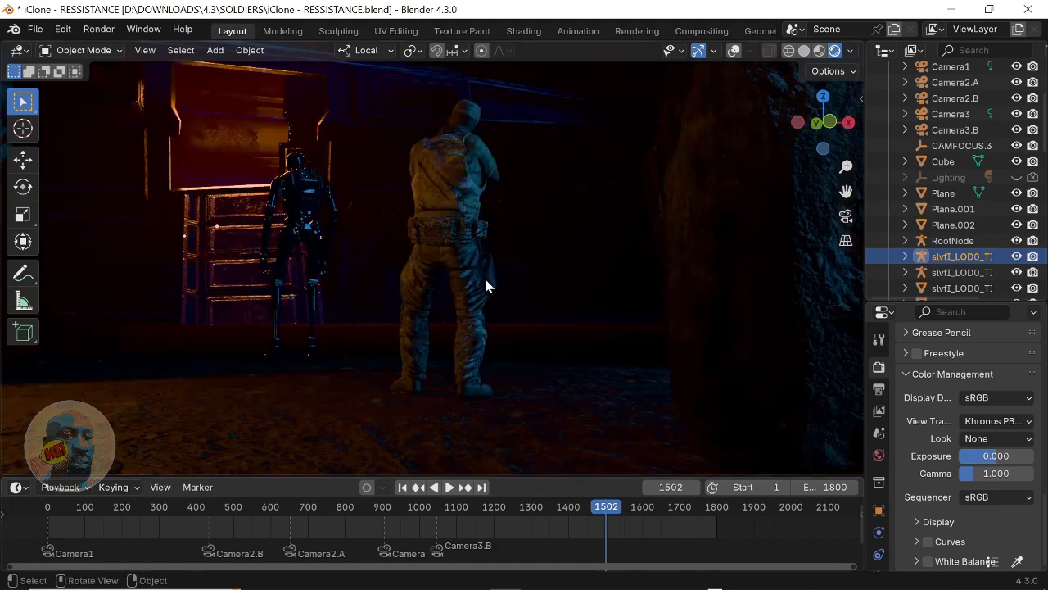